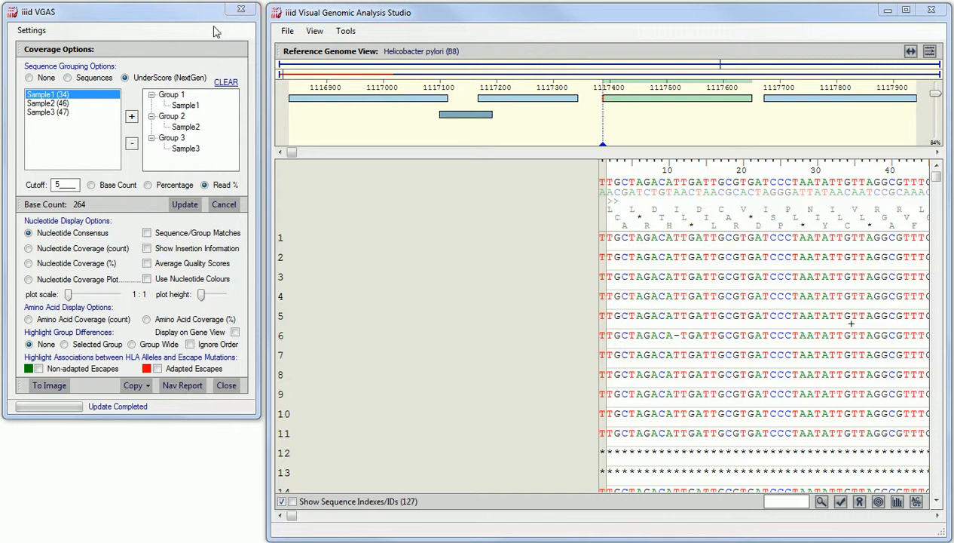
- Update the coverage analysis for the three sample groups and look through the sequences above the group consensus rows
click(185, 210)
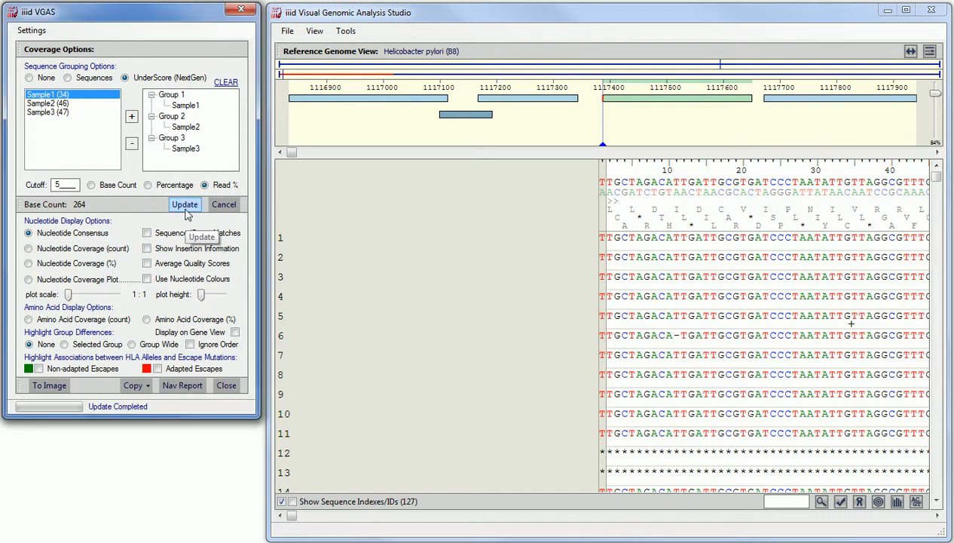
click(183, 209)
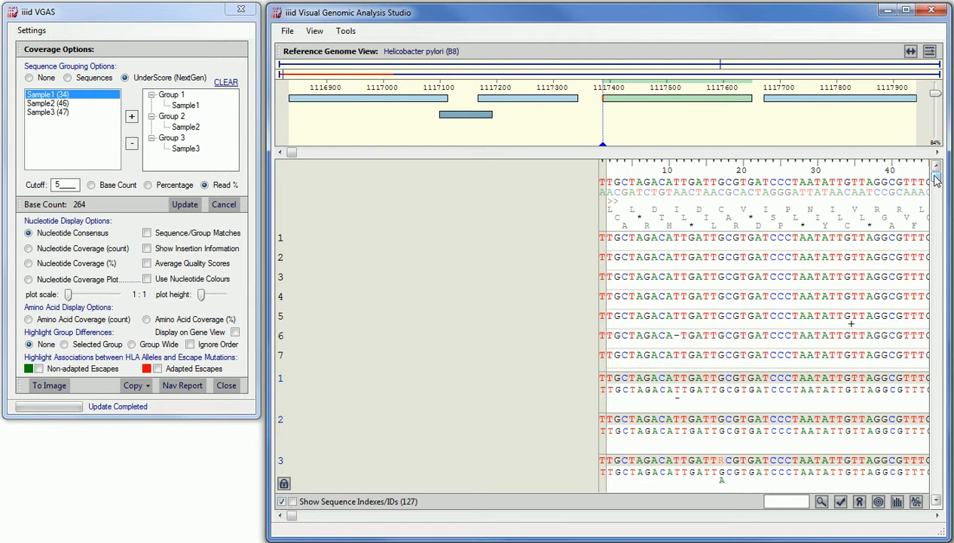
drag(937, 178, 935, 221)
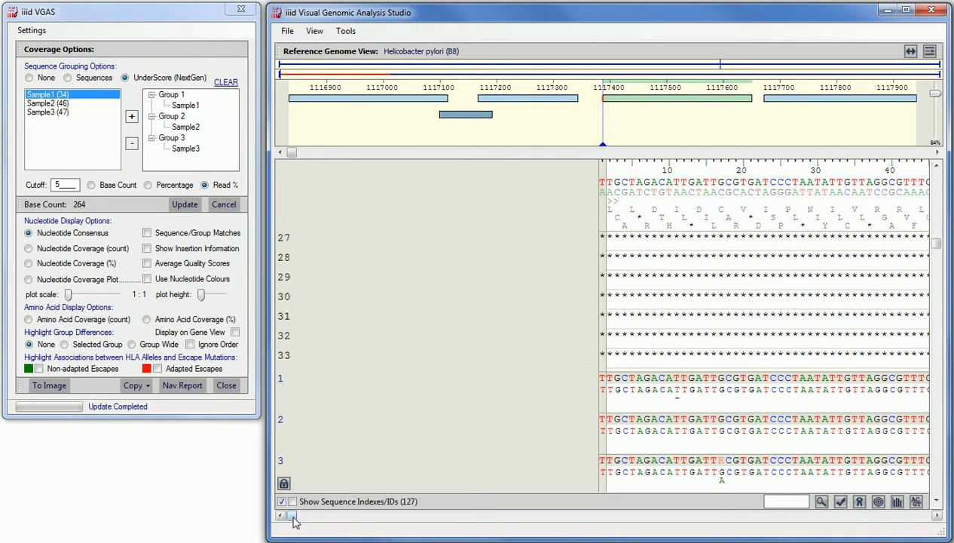
drag(293, 517, 301, 517)
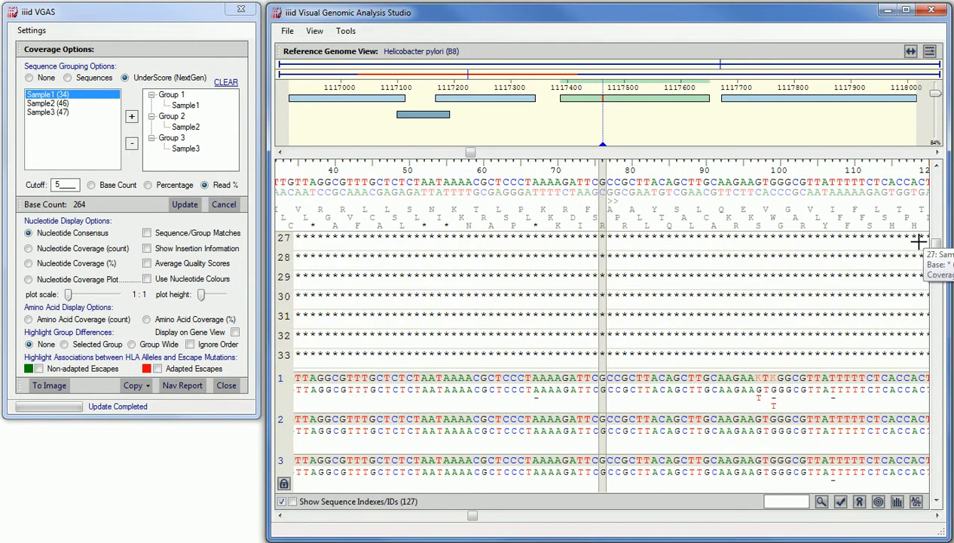
mouse_move(936, 247)
mouse_down()
mouse_move(934, 265)
mouse_move(934, 249)
mouse_up()
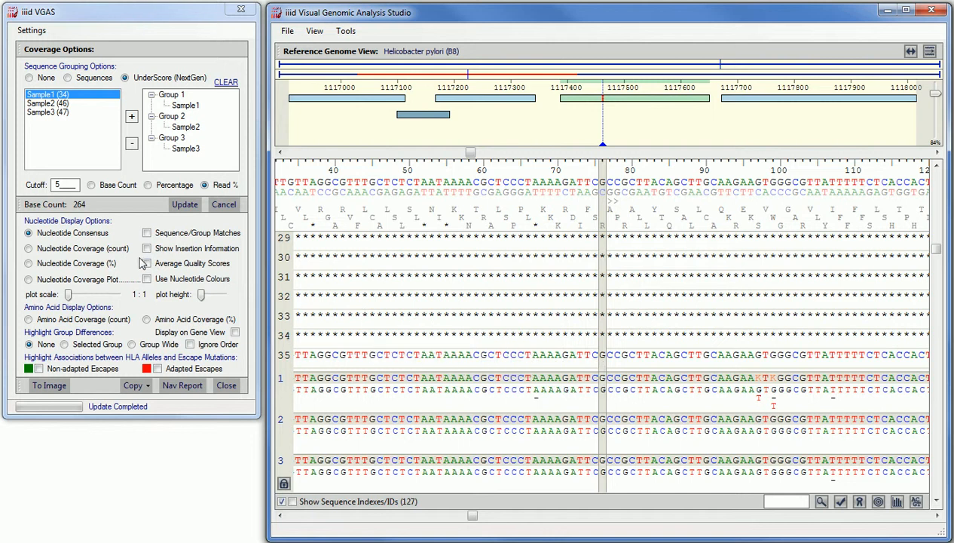
- Display nucleotide coverage as percentages, locking the analysis display panel so only the group rows are shown
click(91, 263)
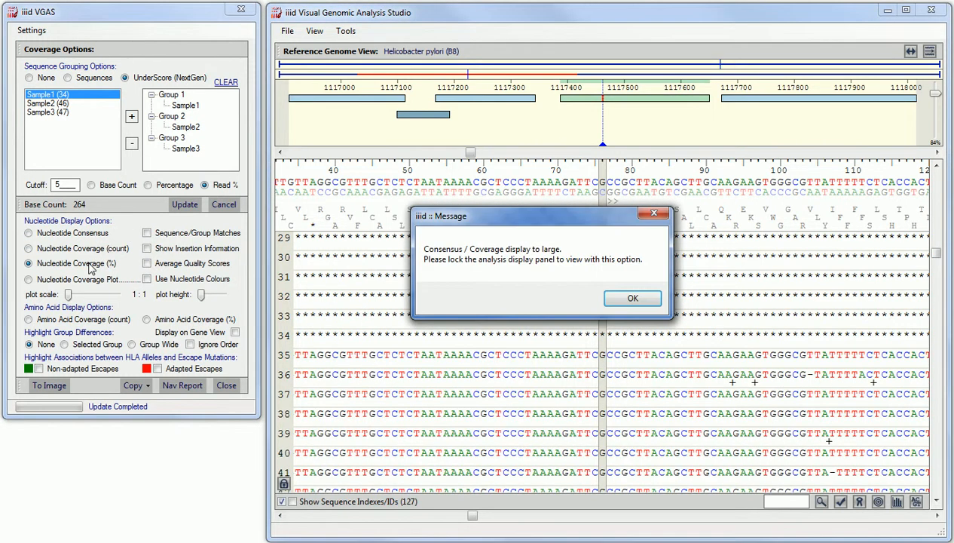
click(629, 302)
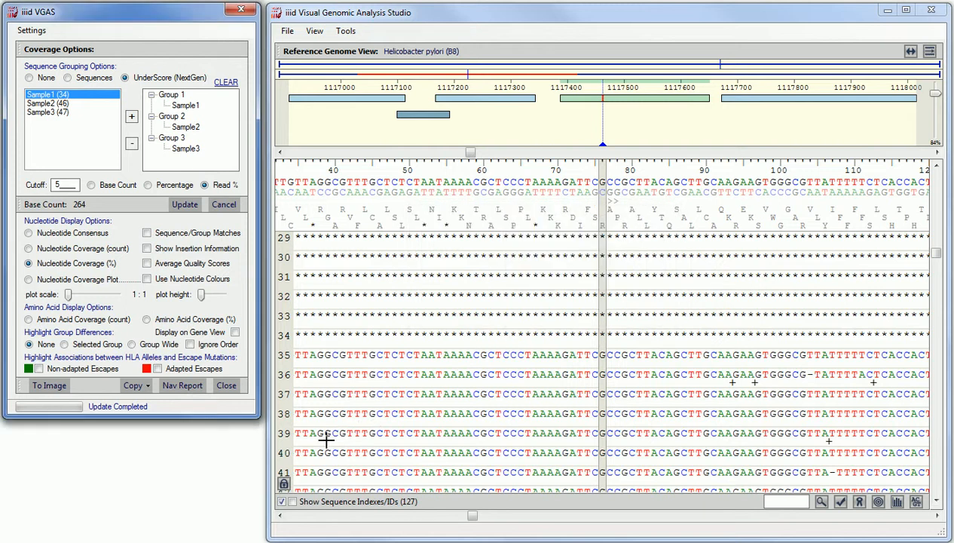
click(284, 483)
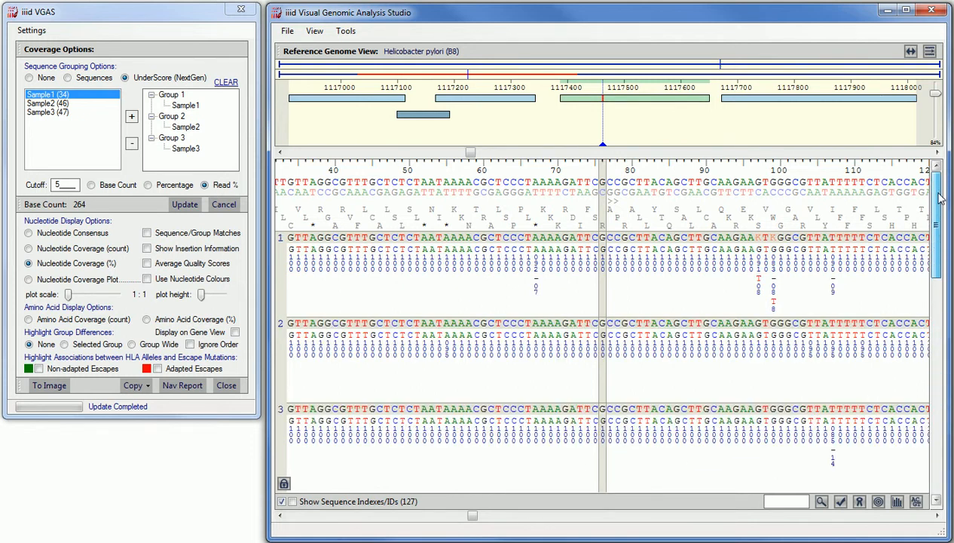
drag(941, 193, 935, 257)
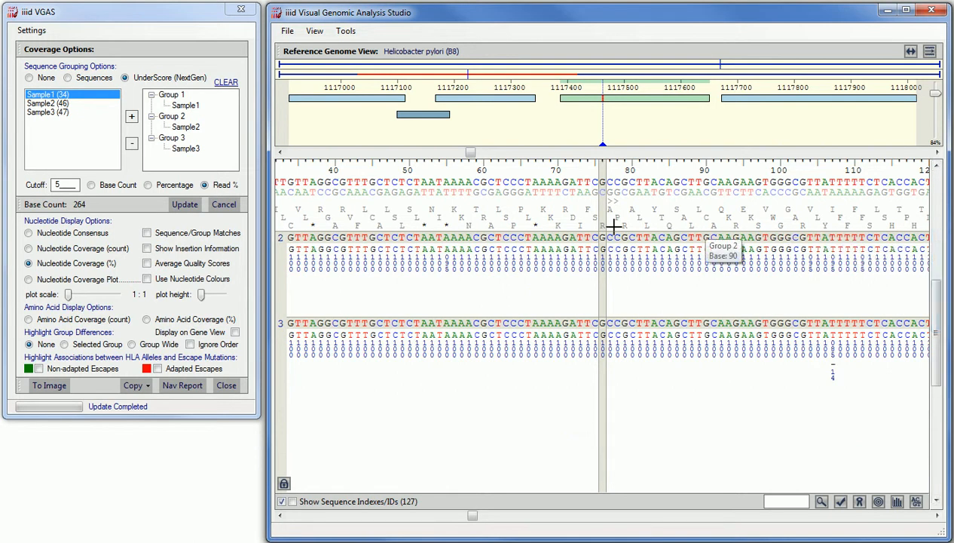
- Switch the display back to Nucleotide Consensus and toggle the analysis panel lock, leaving only the group rows shown
click(93, 236)
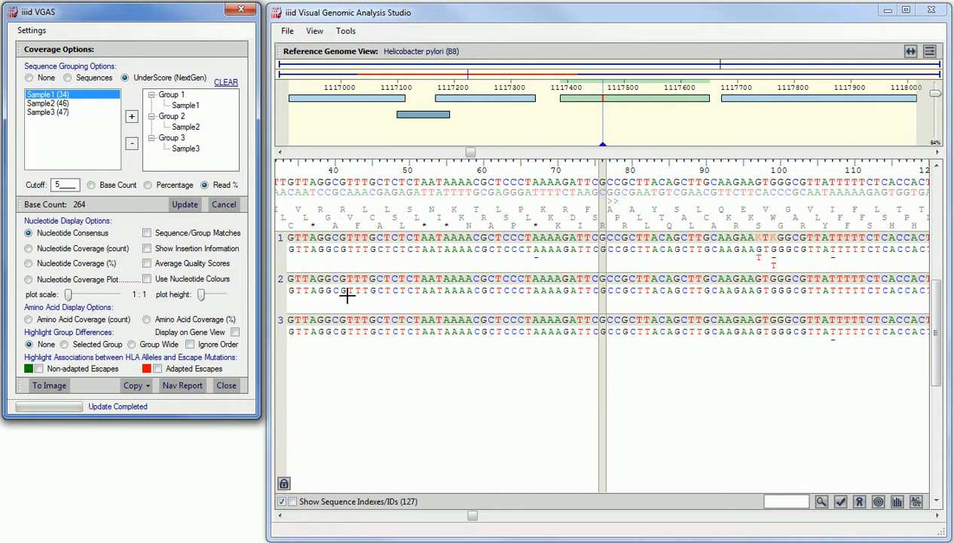
click(284, 483)
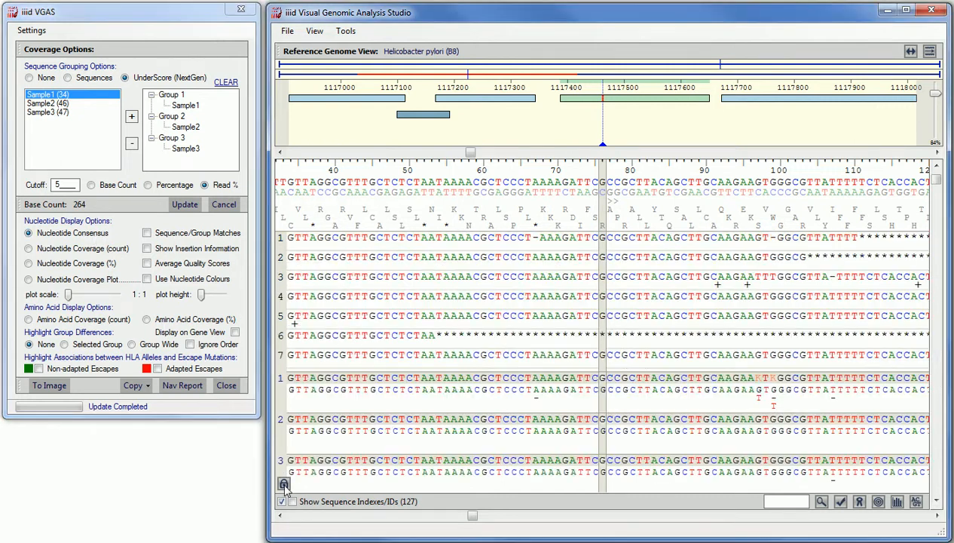
click(284, 484)
click(284, 483)
click(284, 483)
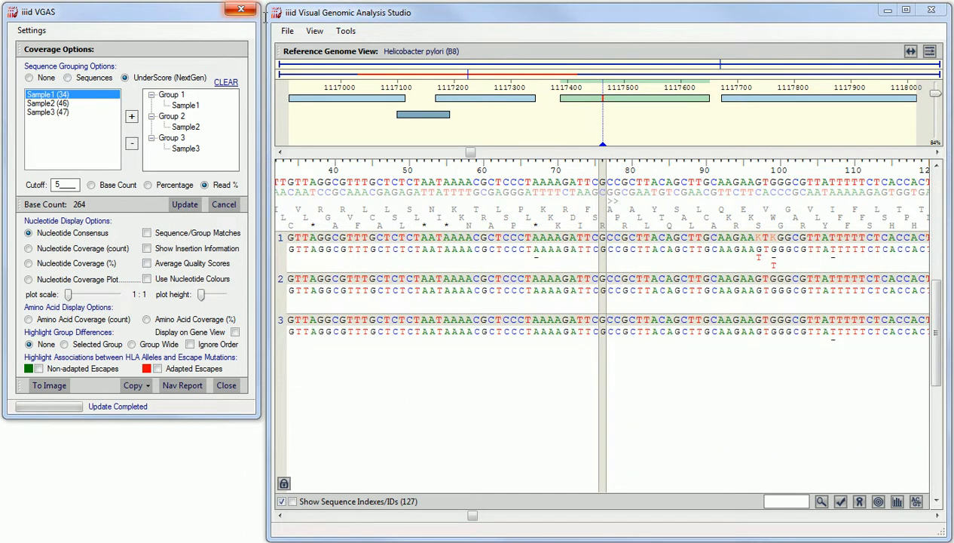
- Hide the Genes track and the Genome Map above the alignment
click(320, 32)
click(320, 33)
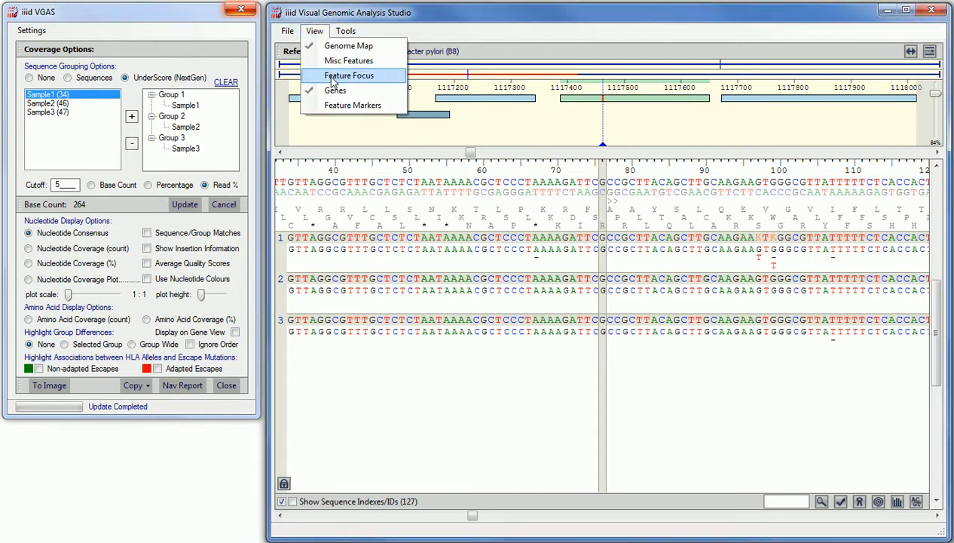
click(334, 92)
click(314, 33)
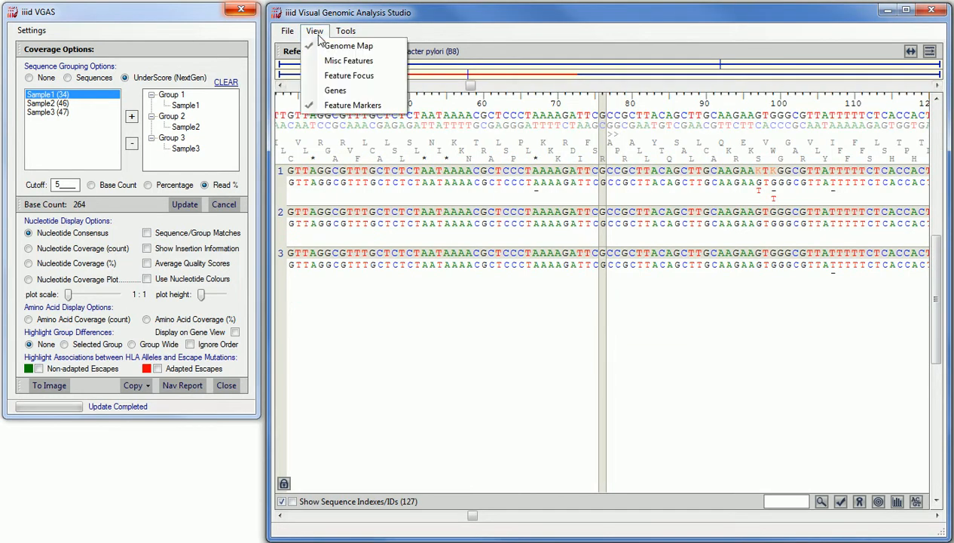
click(328, 48)
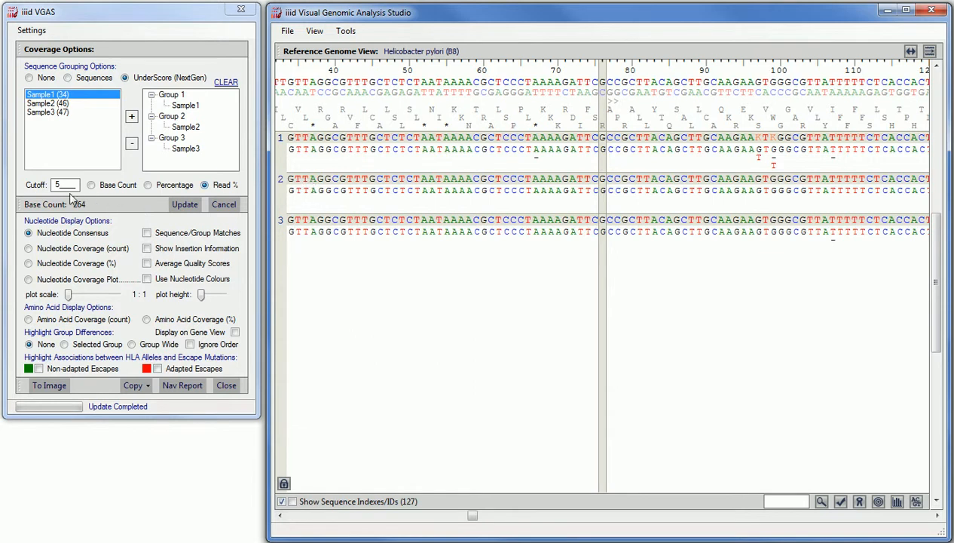
- Examine the group nucleotide consensus up to about base 155, viewing its coverage as counts and as percentages
click(28, 234)
mouse_move(317, 138)
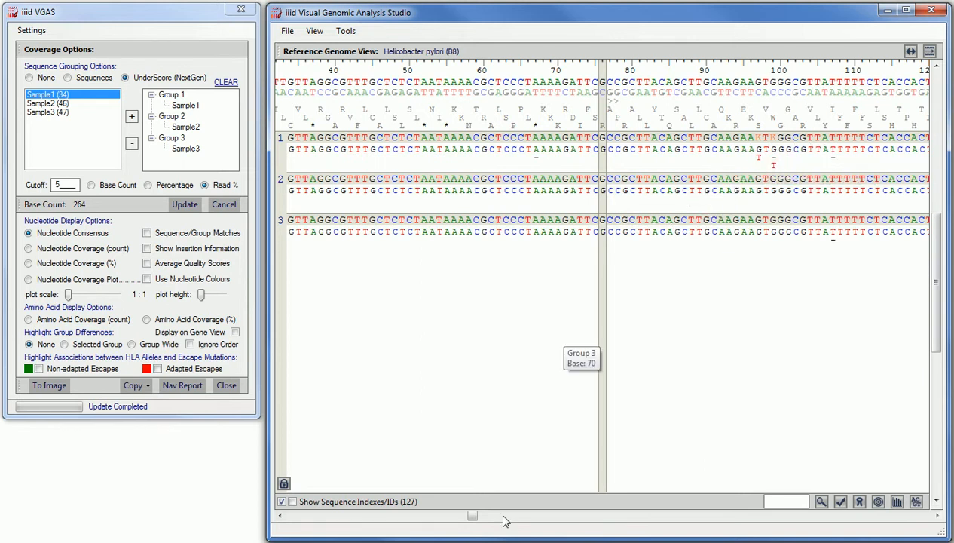
drag(472, 515, 566, 515)
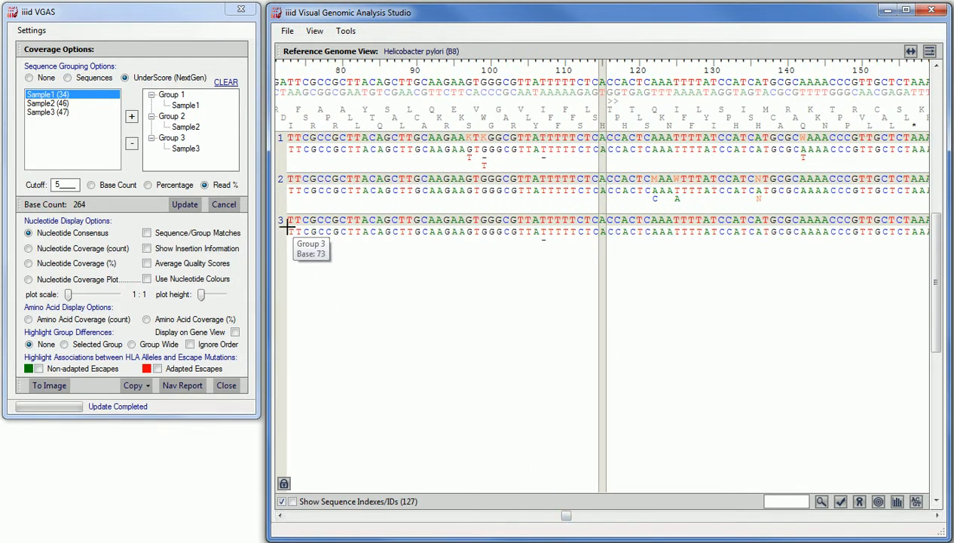
click(28, 249)
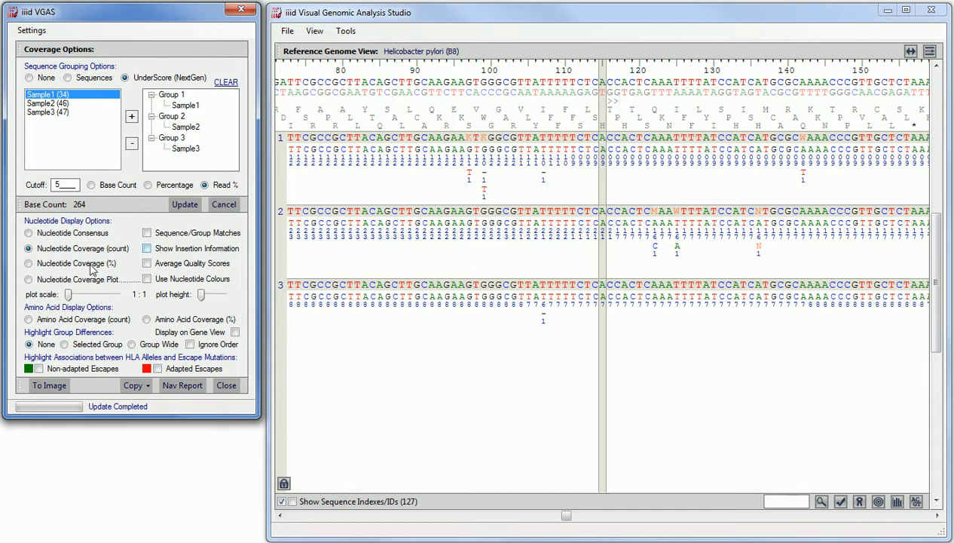
click(29, 263)
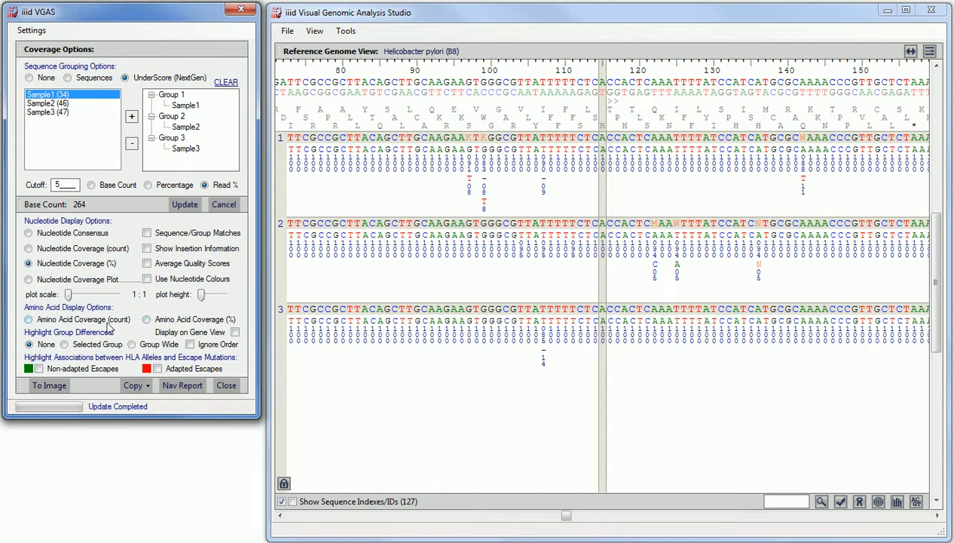
- View the groups' amino acid coverage as counts and as percentages, including the region around bases 50 to 130
click(29, 319)
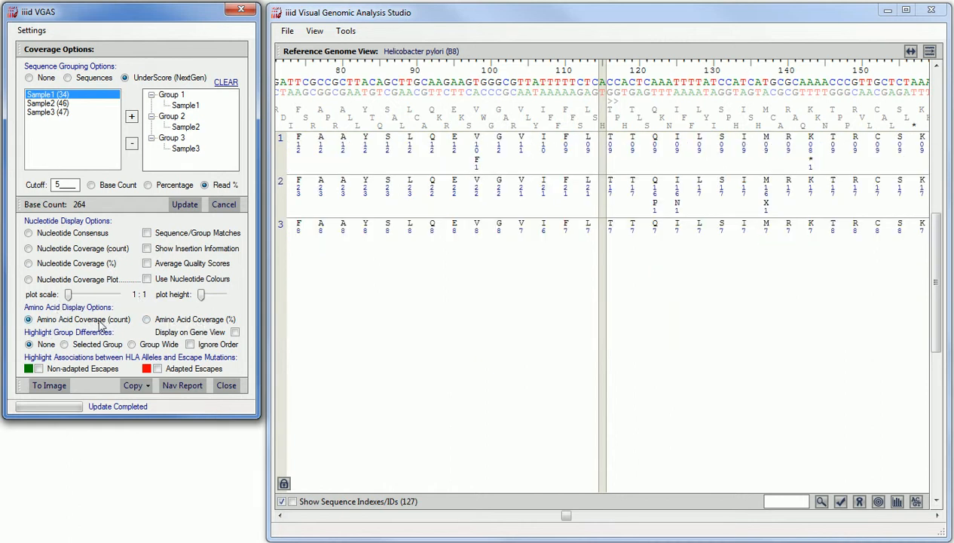
click(165, 321)
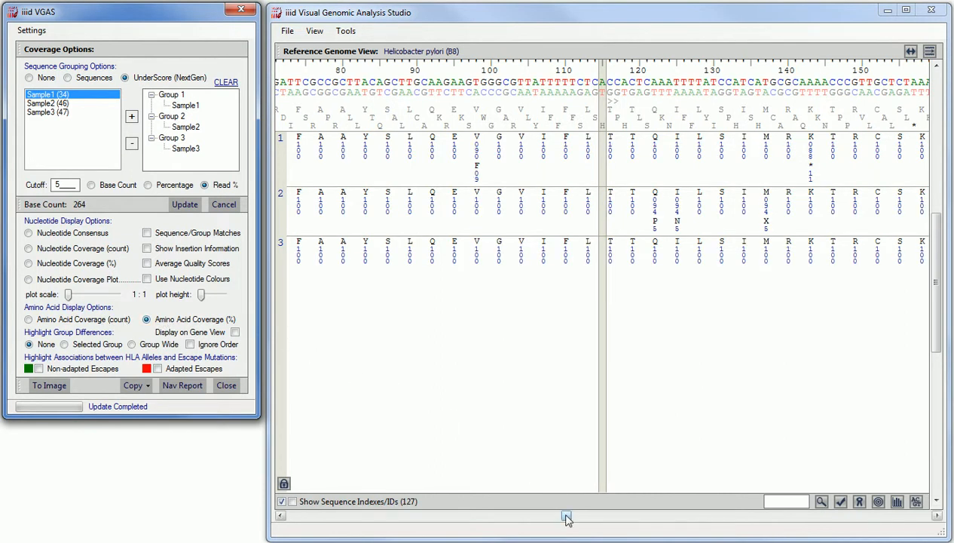
drag(567, 519, 507, 499)
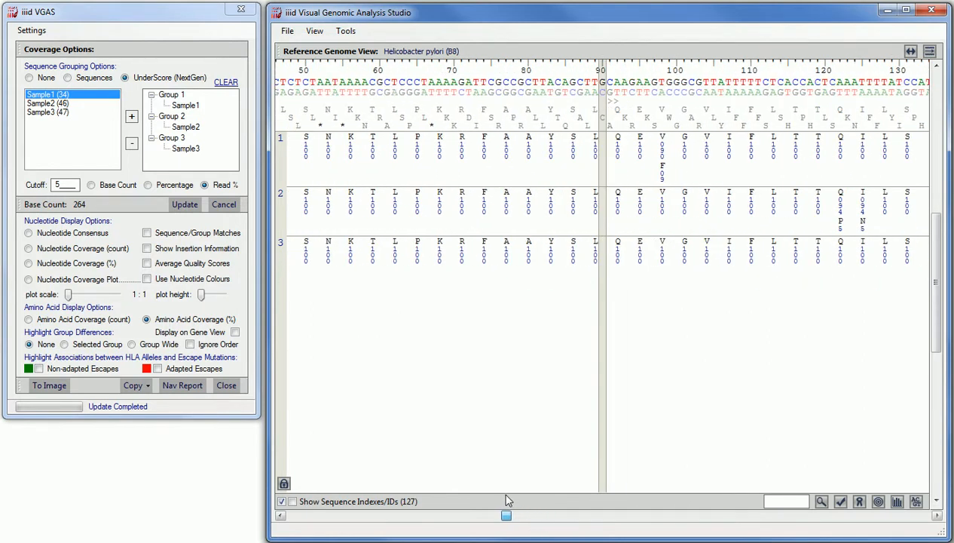
- Return to Nucleotide Consensus with the individual sequences shown, and try different rows as the selection, ending on the Group 1 consensus
click(86, 235)
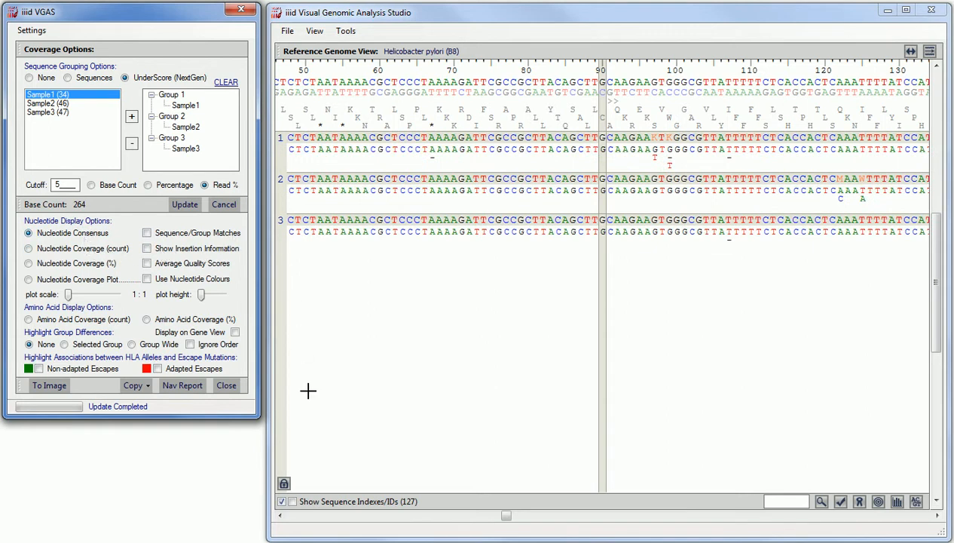
click(284, 483)
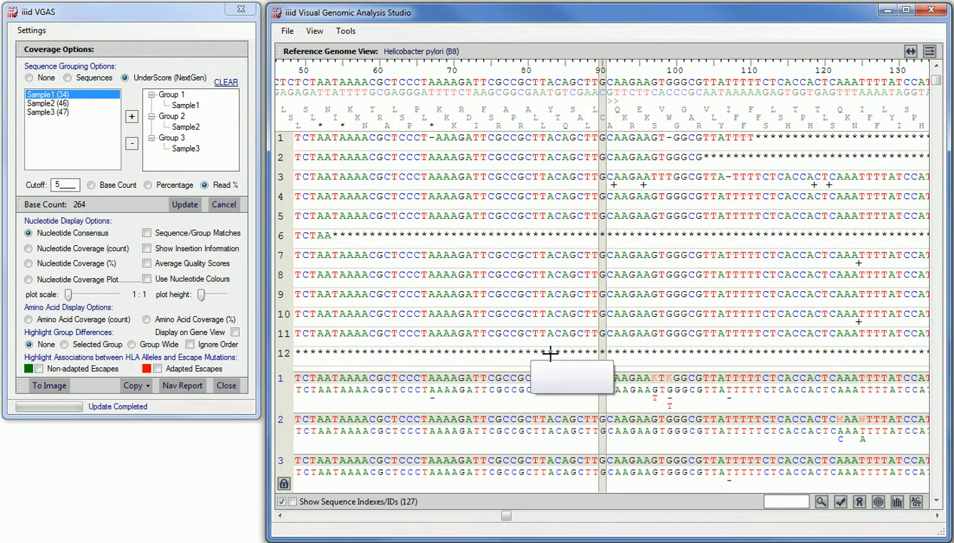
click(537, 382)
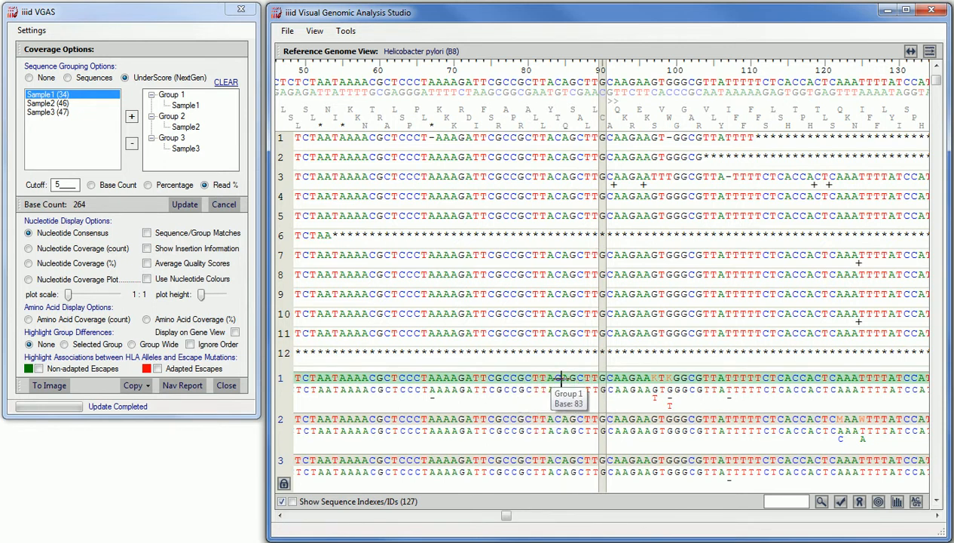
click(577, 424)
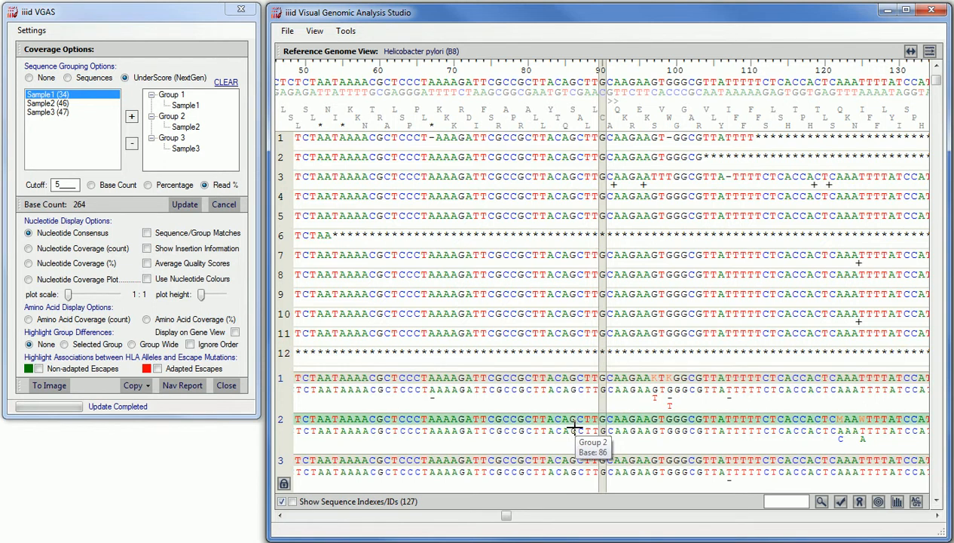
click(549, 309)
click(548, 273)
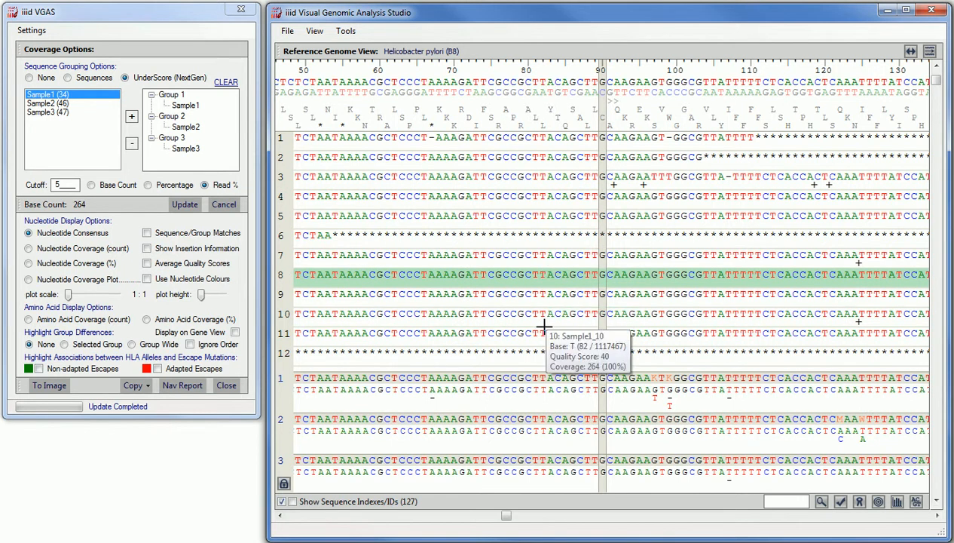
click(540, 383)
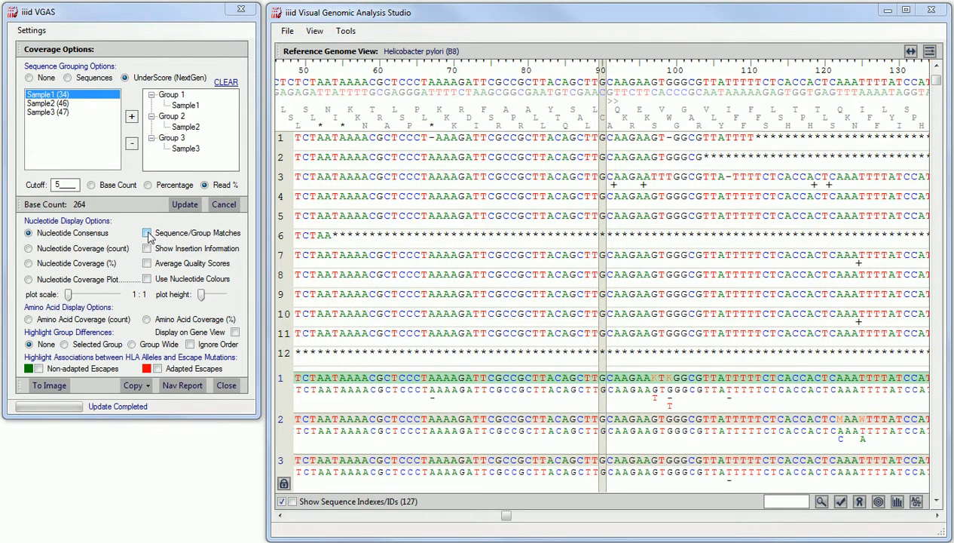
- Turn on Sequence/Group Matches and compare the groups near the sequence end against Group 2 and sequence 10
click(148, 233)
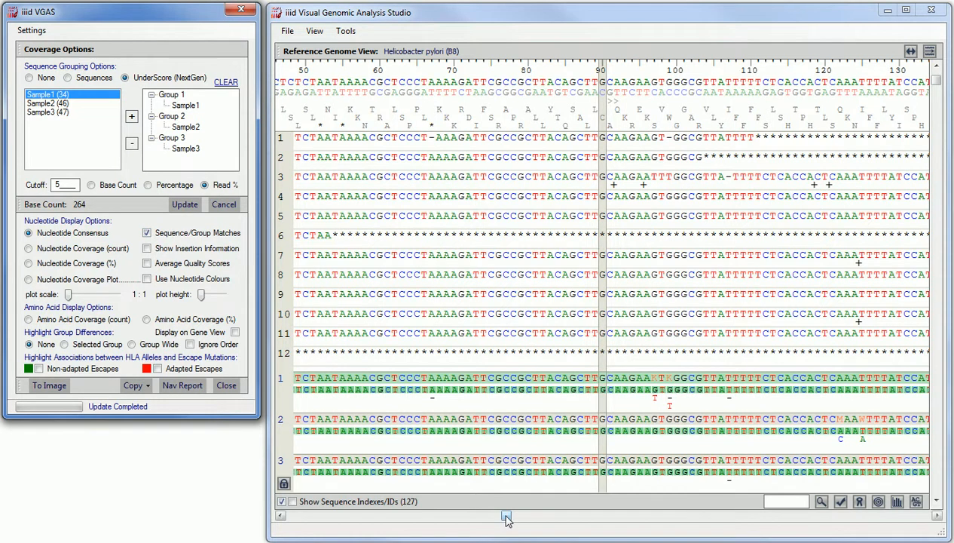
drag(506, 518, 851, 526)
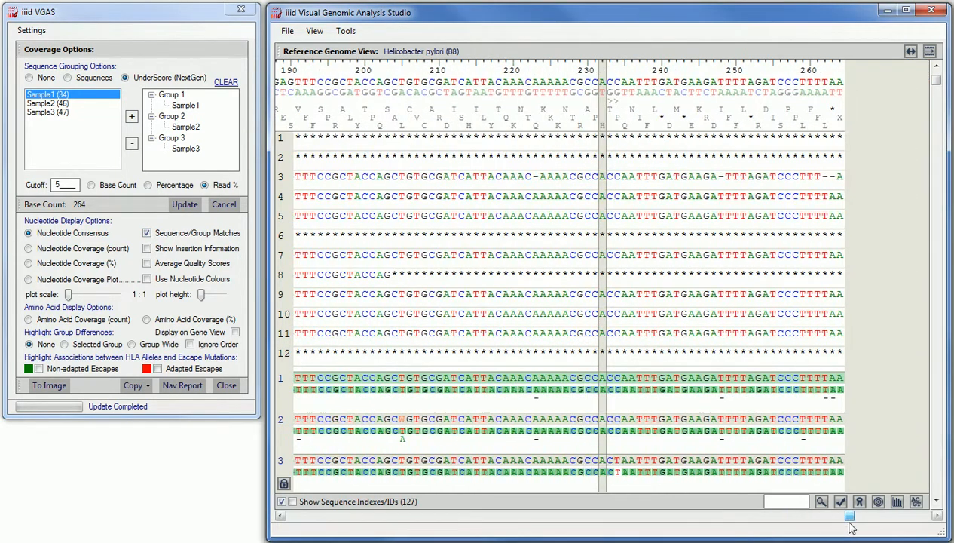
click(573, 471)
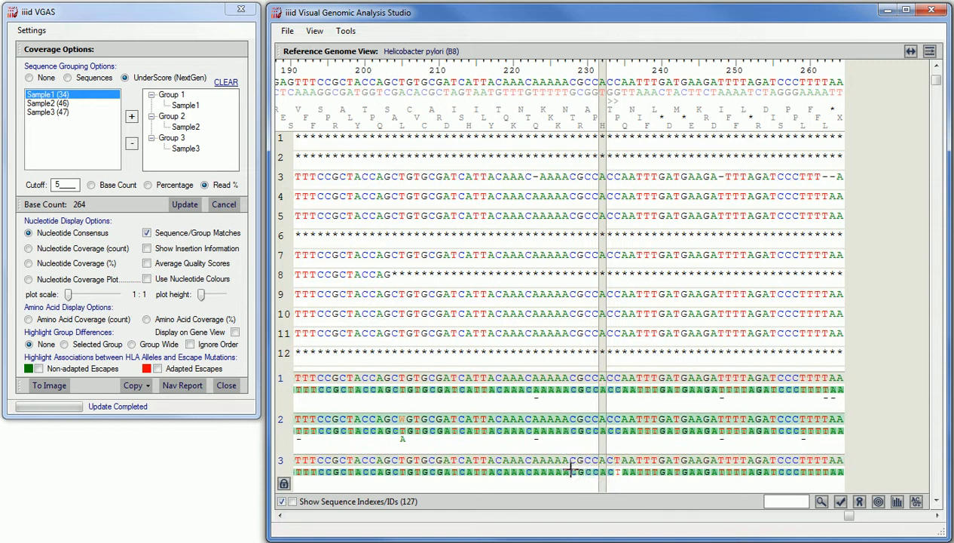
click(566, 318)
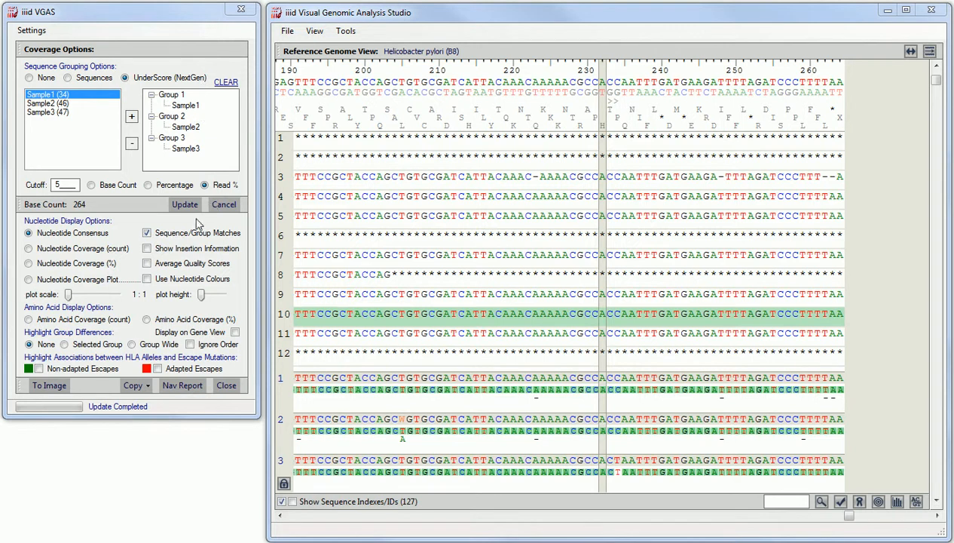
- Turn off Sequence/Group Matches and display nucleotide coverage counts with insertion information
click(173, 236)
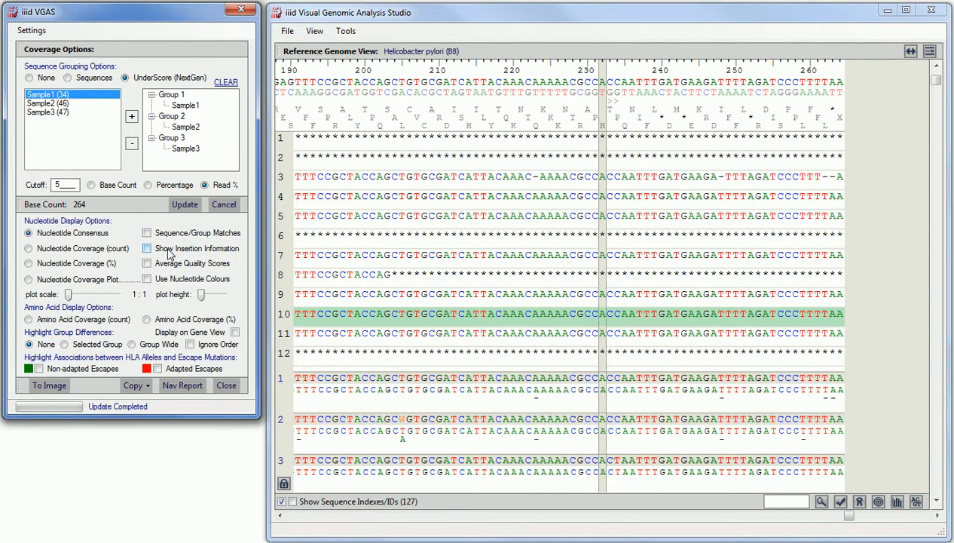
click(120, 252)
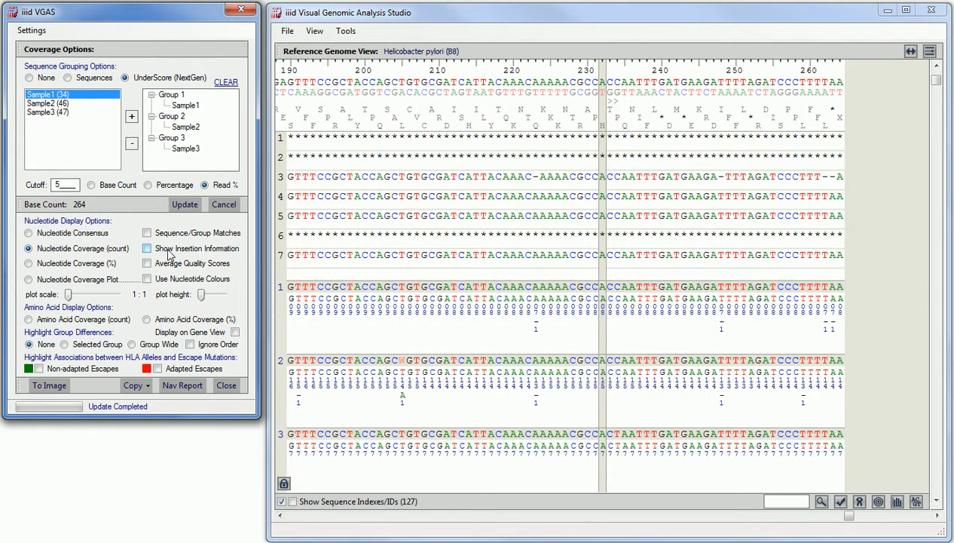
click(168, 252)
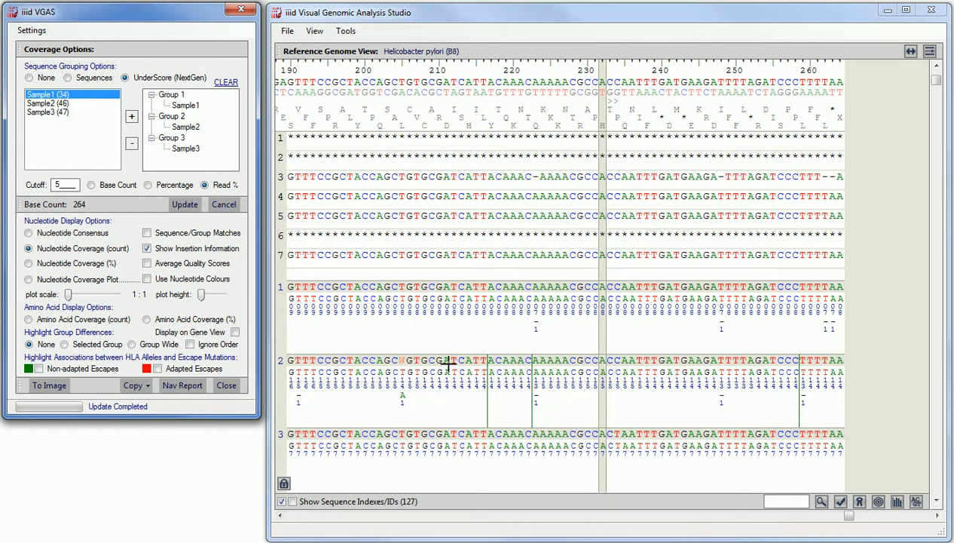
- Examine the insertion markers in the three groups around bases 110 to 190, and turn off the insertion information
mouse_move(490, 403)
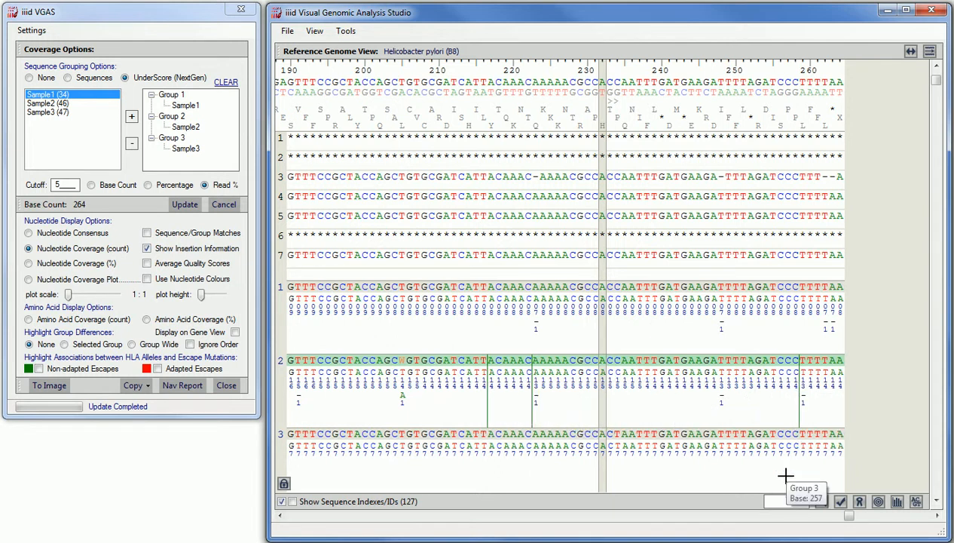
drag(849, 516, 648, 517)
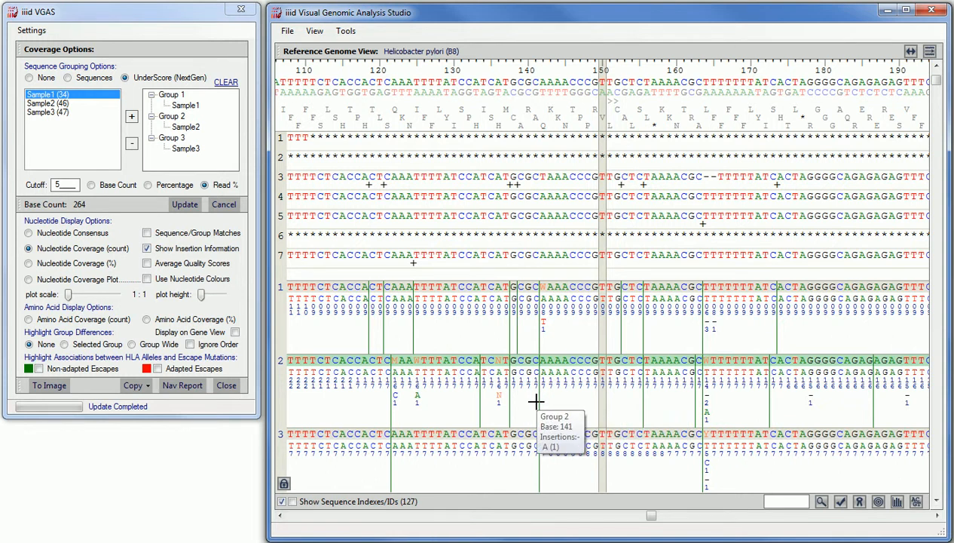
click(171, 250)
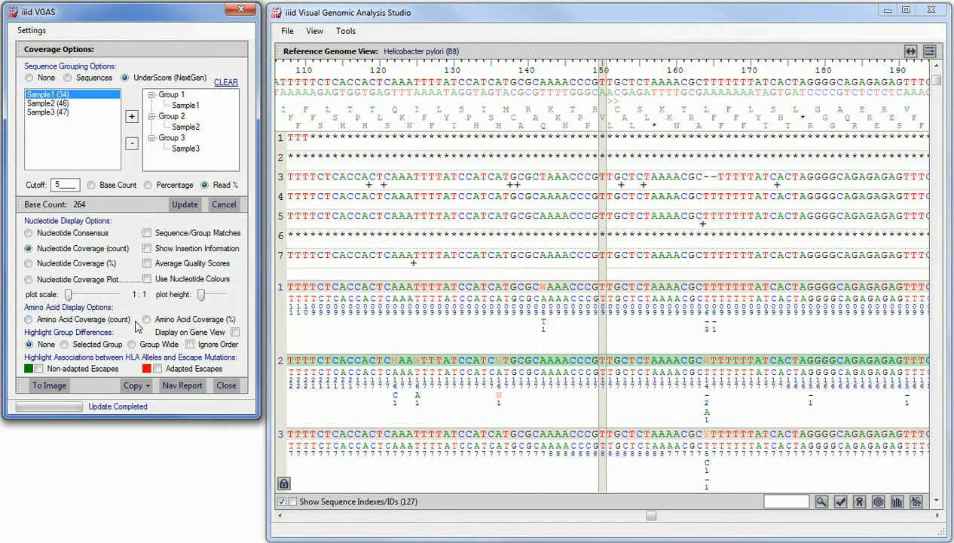
- Highlight group-wide differences in the nucleotide counts, view bases 70 to 150, and make the comparison ignore order
click(132, 344)
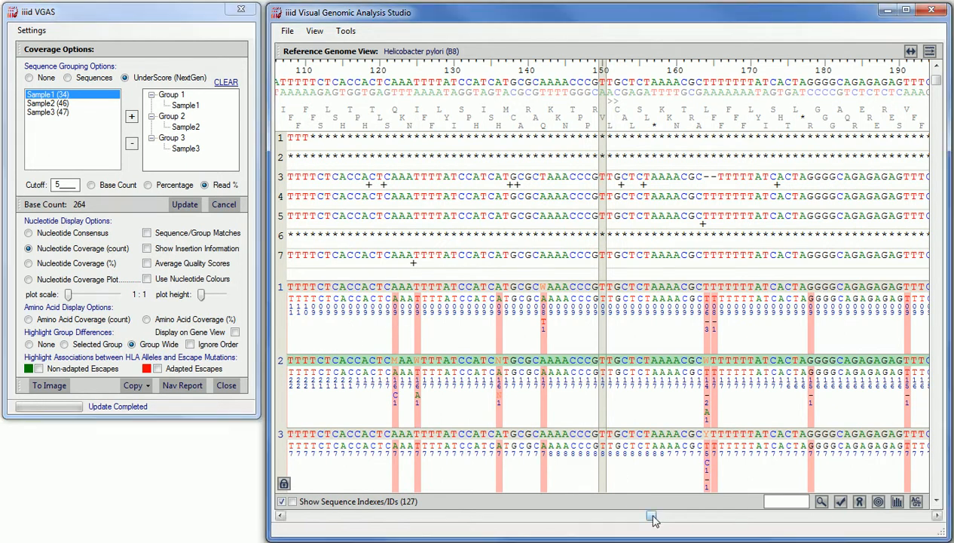
drag(653, 516, 594, 517)
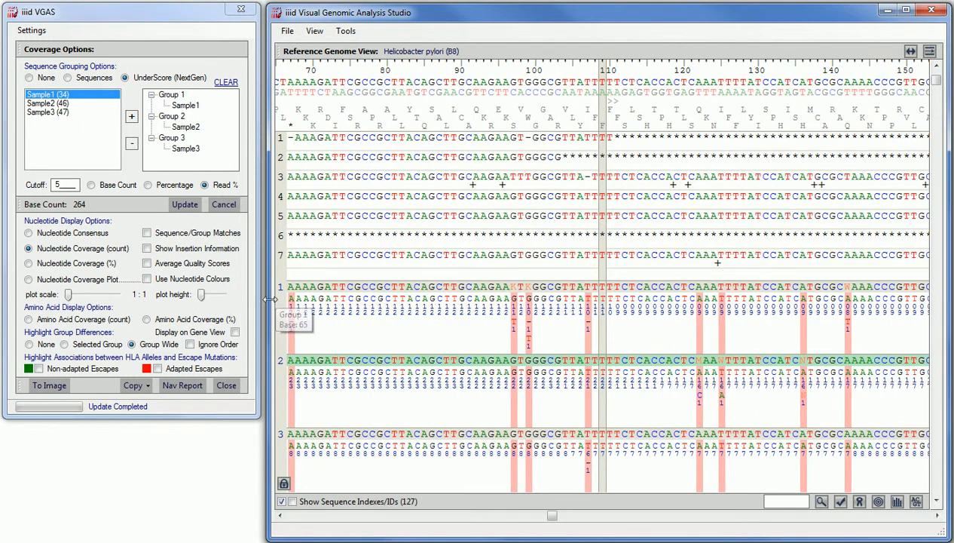
click(191, 344)
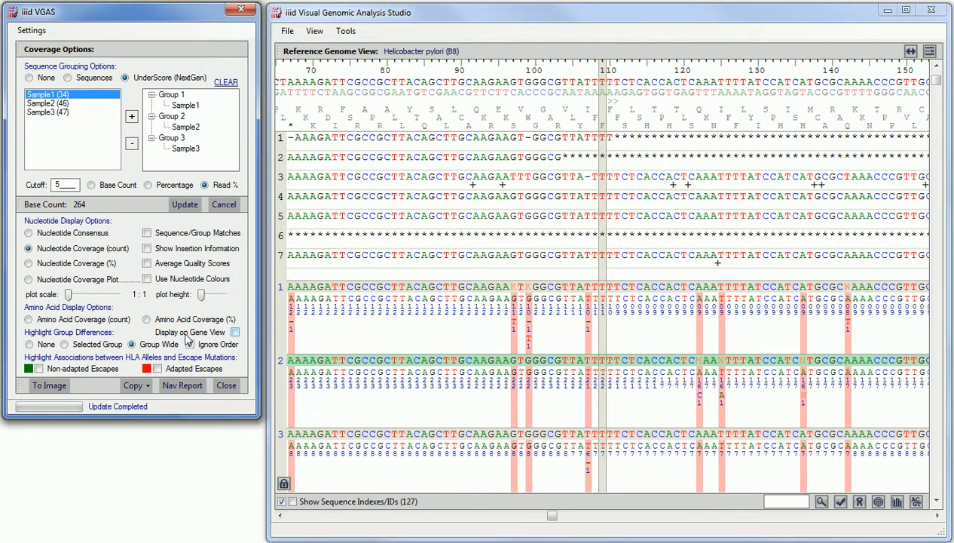
- Switch the difference highlighting to Selected Group and try each group as the reference, ending on Group 3
click(87, 347)
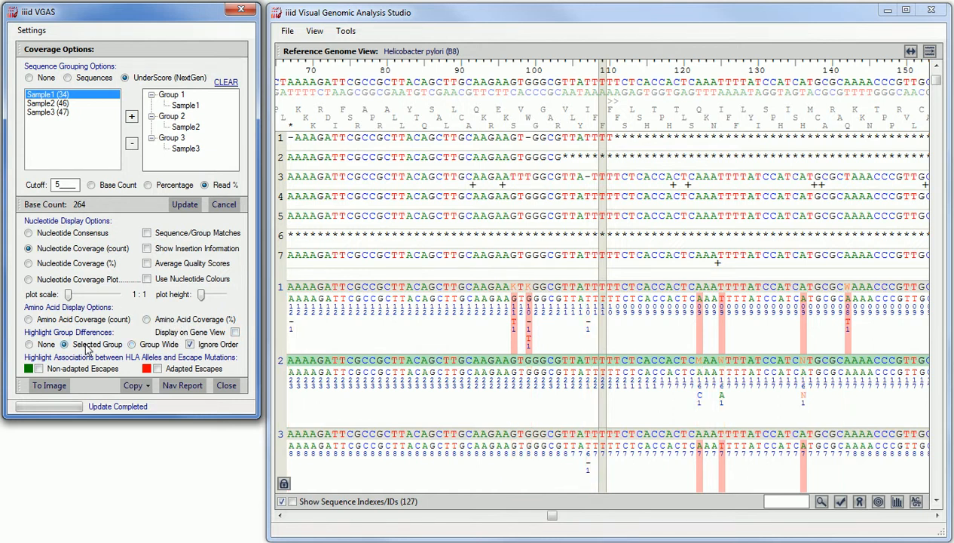
click(418, 312)
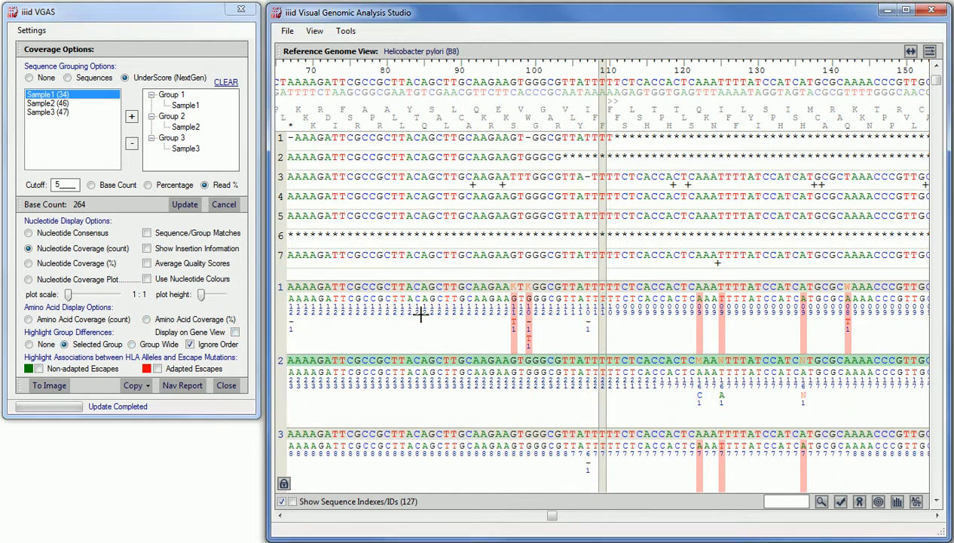
click(432, 392)
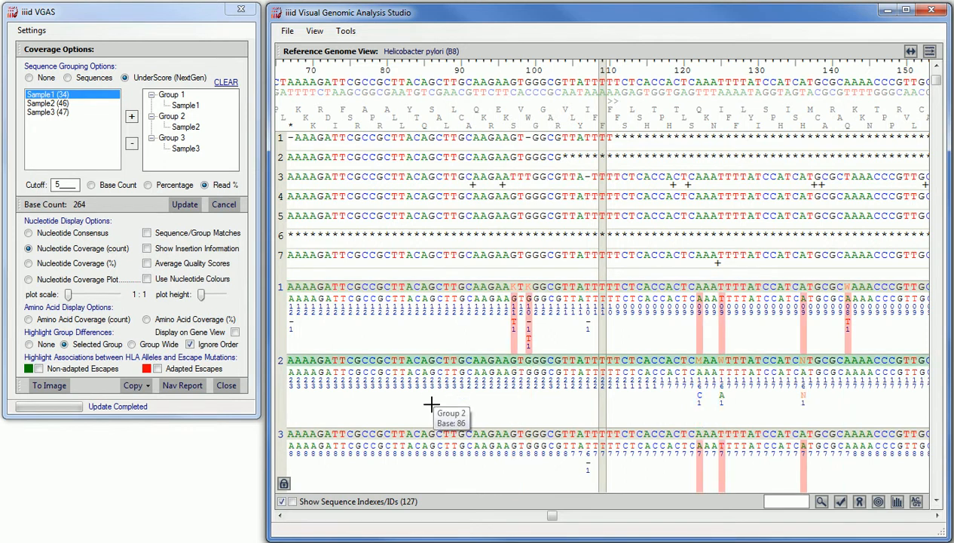
click(437, 468)
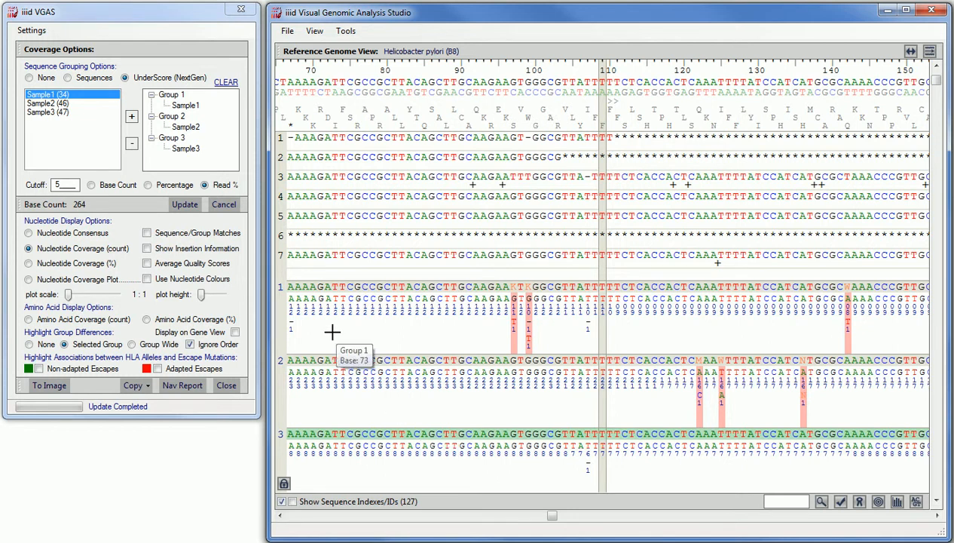
- Return to Group Wide highlighting and view the differences in amino acid coverage counts around bases 90 to 170
click(145, 347)
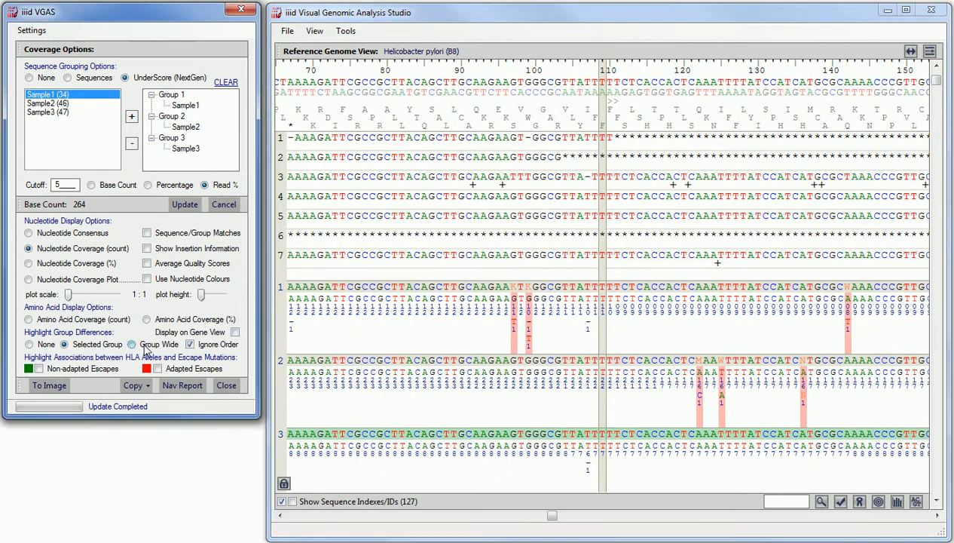
click(98, 323)
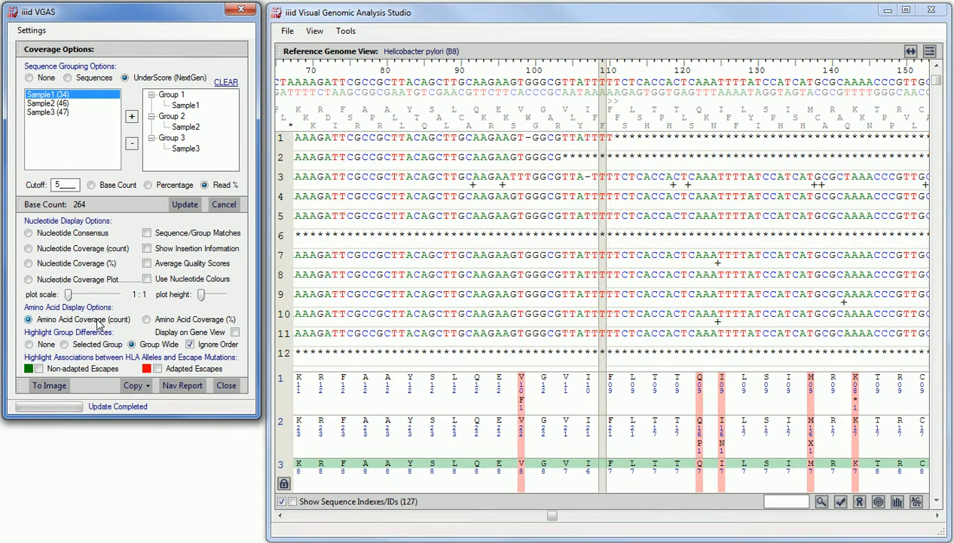
drag(551, 518, 597, 517)
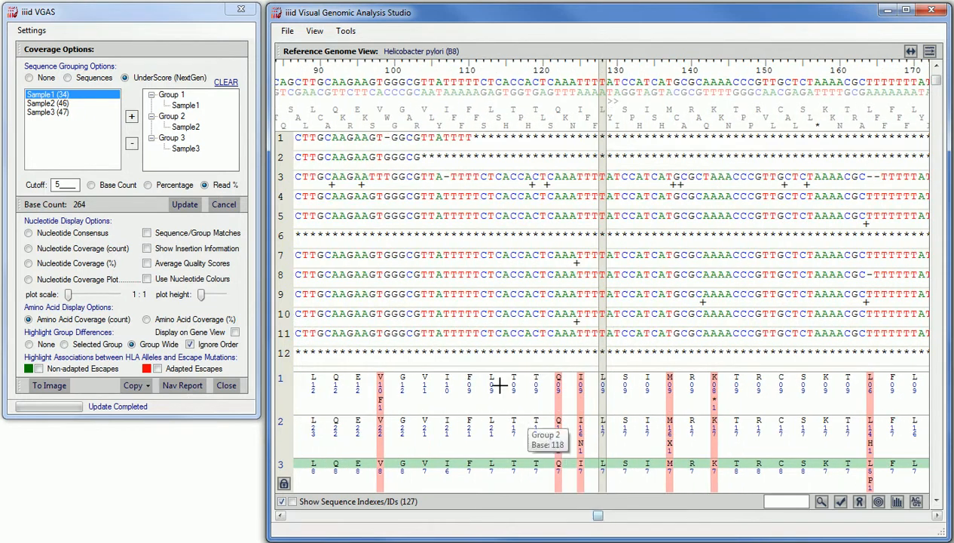
- Switch to Nucleotide Consensus and show the Genes view above the sequences
click(85, 236)
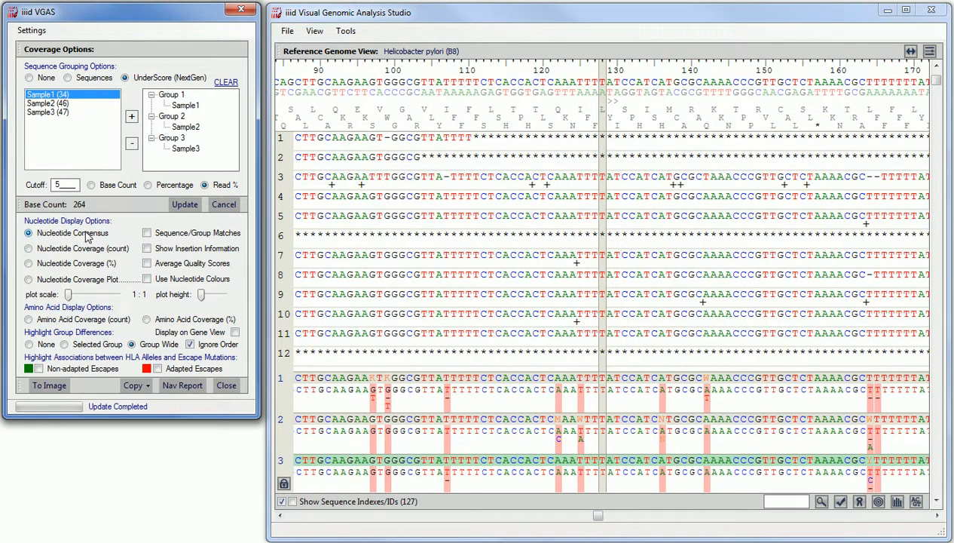
click(315, 31)
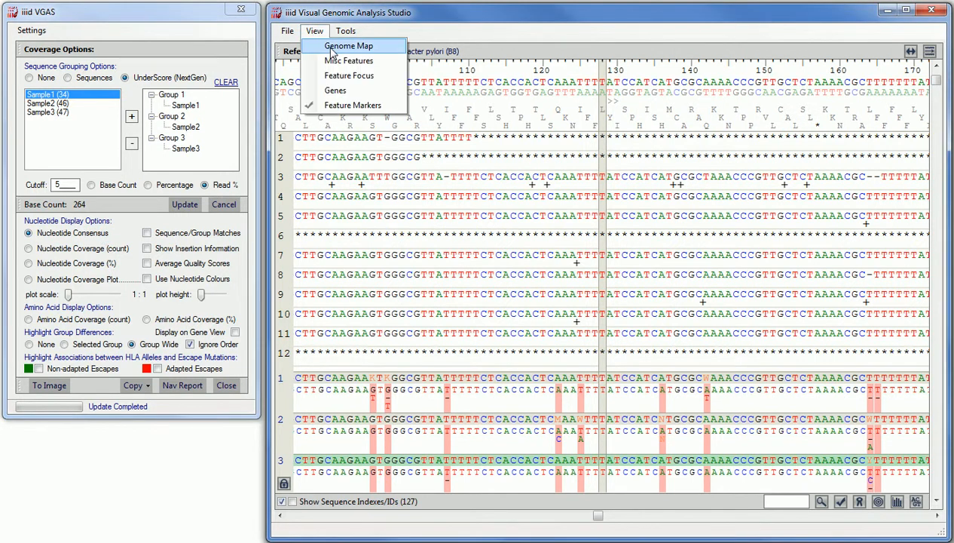
click(345, 90)
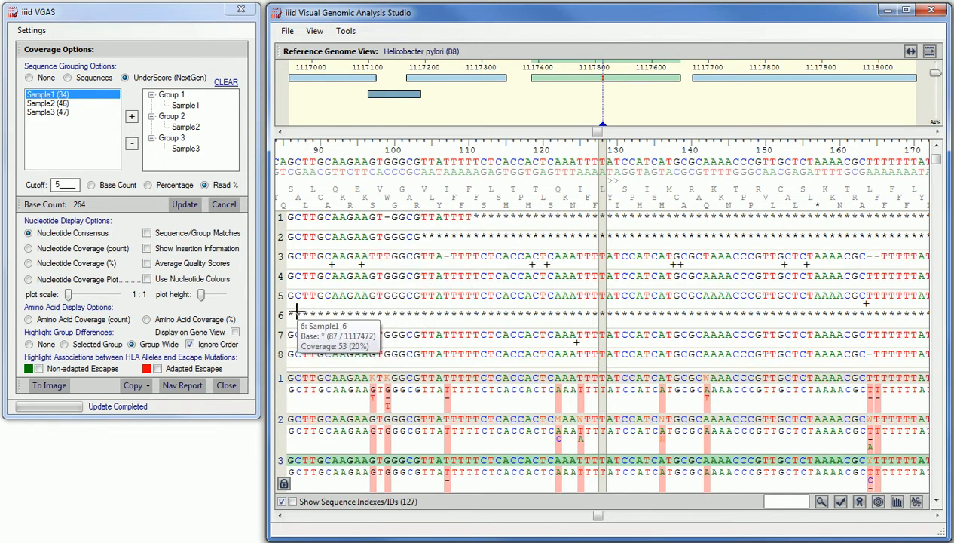
- Display the group differences on the gene view, zoom it to 100%, and move along to around base 163
click(234, 334)
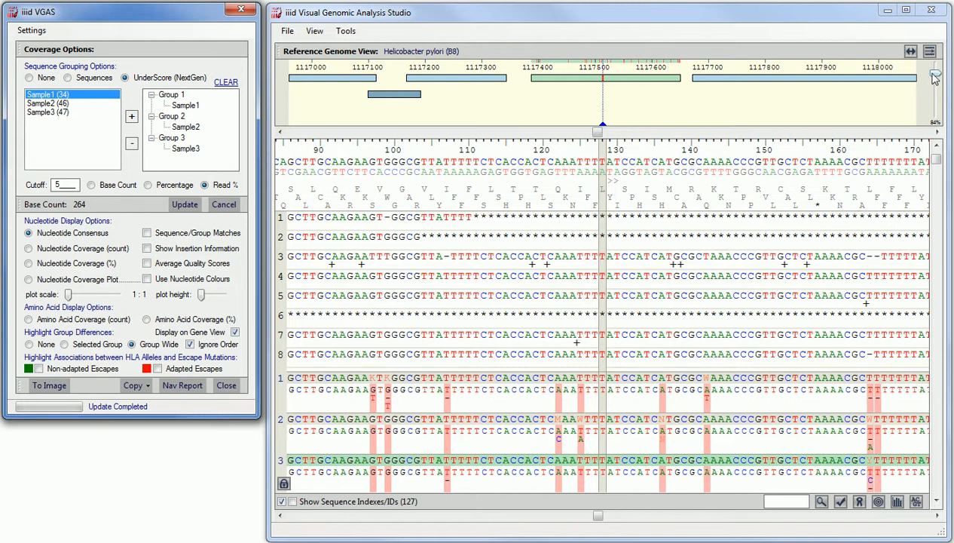
mouse_move(934, 73)
mouse_down()
mouse_move(935, 92)
mouse_move(935, 66)
mouse_up()
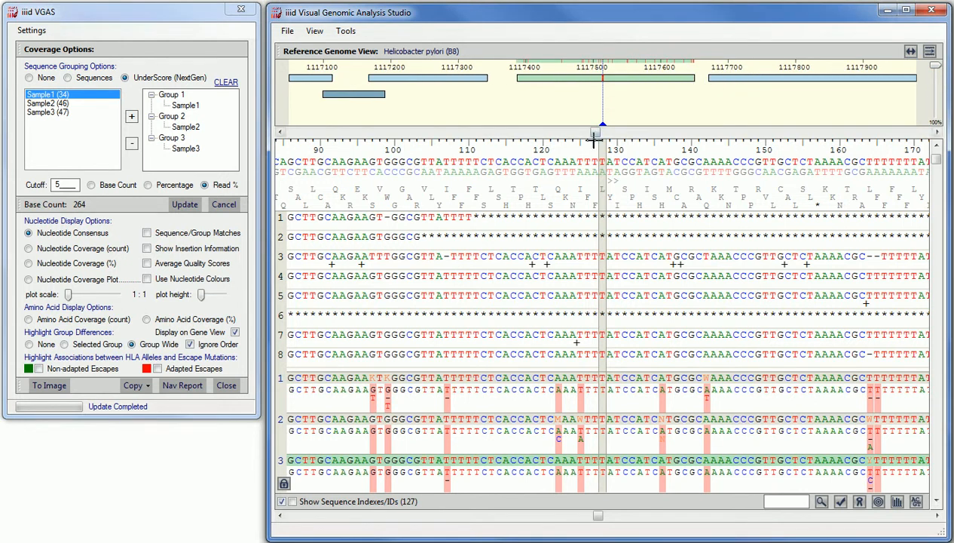
drag(595, 134, 682, 133)
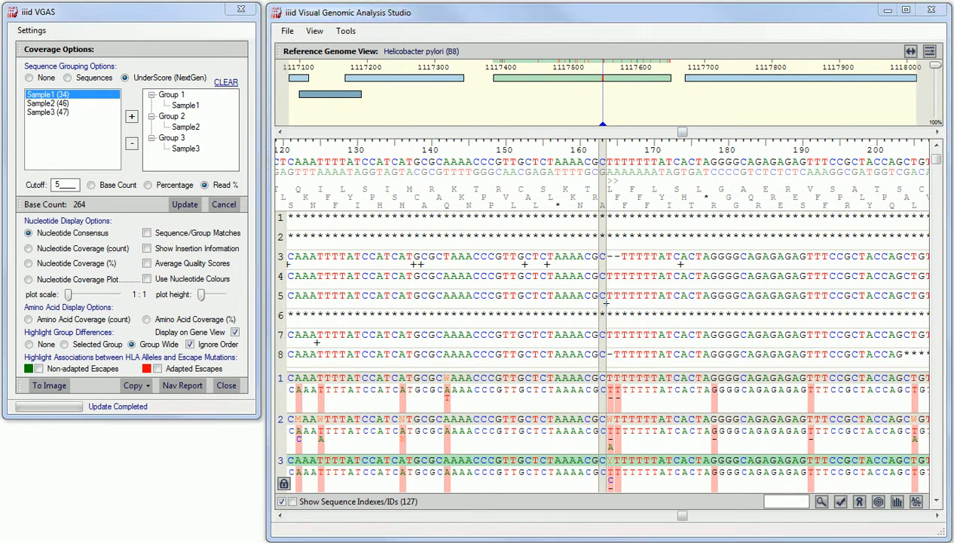
- Hide the Genes view and the individual sequences so only the three group consensus rows are shown
click(315, 32)
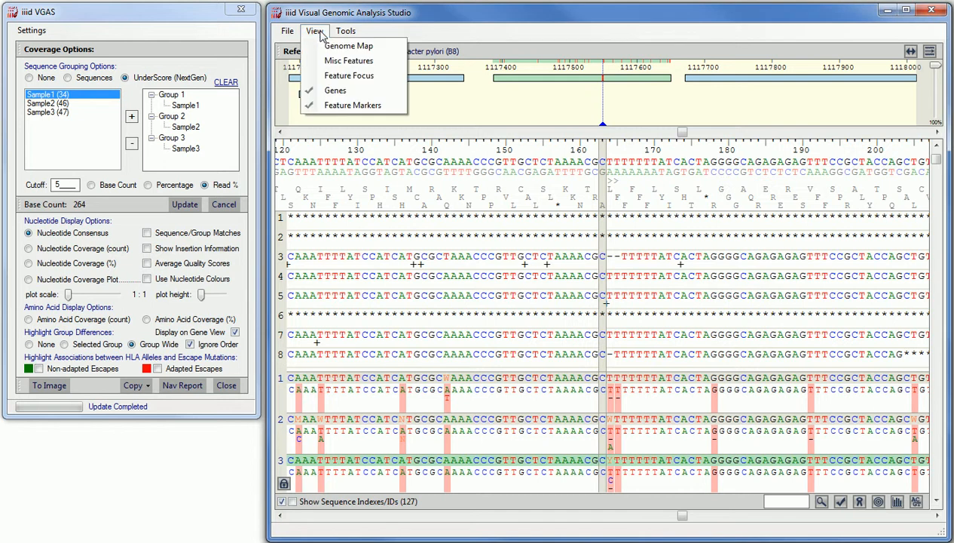
click(338, 91)
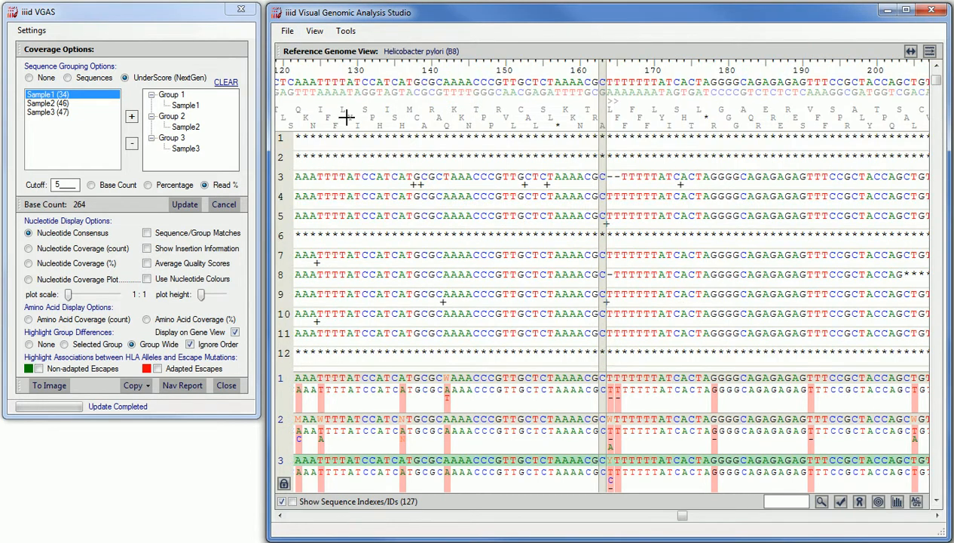
click(284, 484)
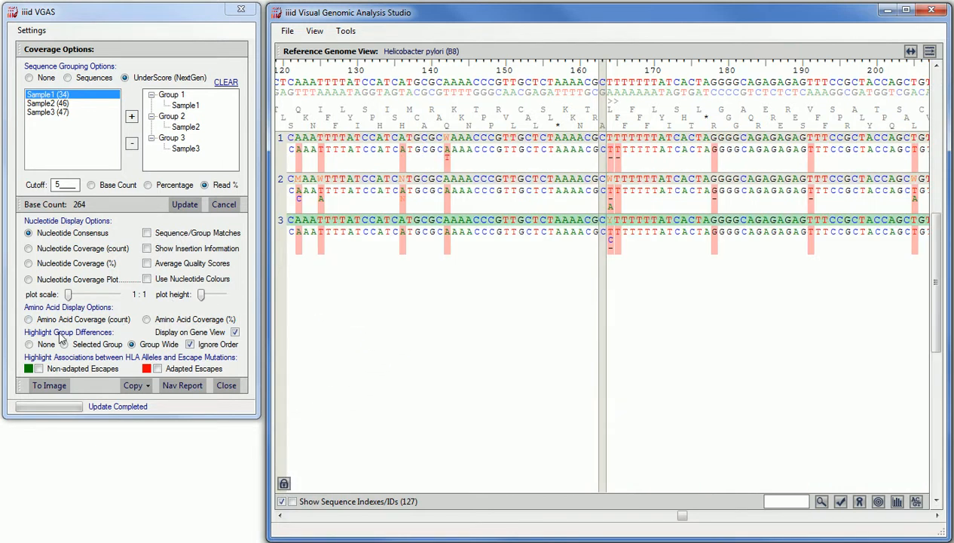
- Turn off the group difference highlighting and display nucleotide coverage counts with average quality scores
click(43, 344)
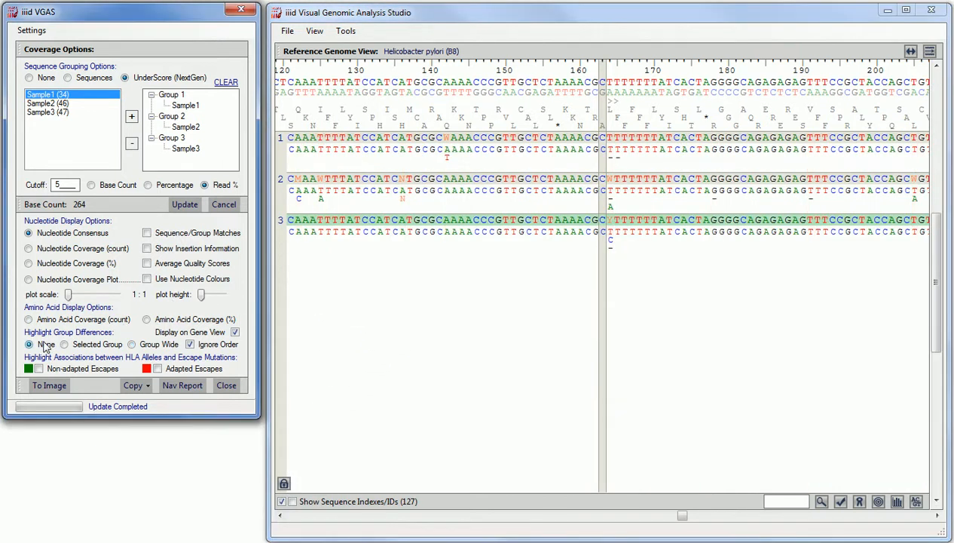
click(50, 252)
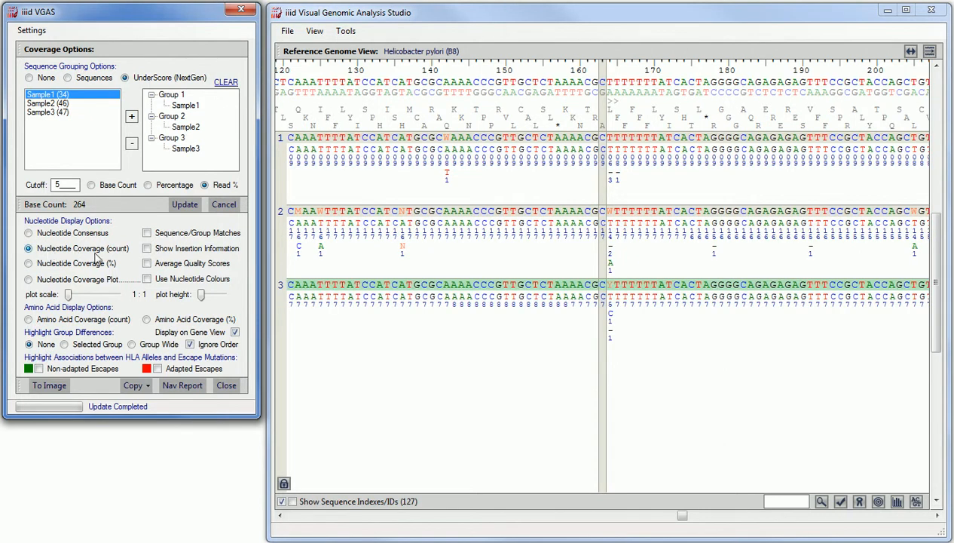
click(176, 265)
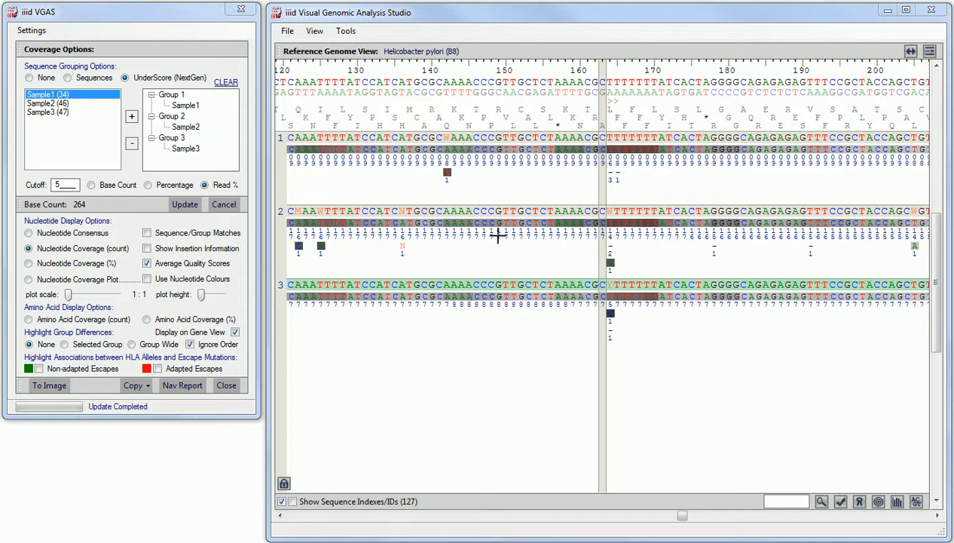
mouse_move(510, 346)
- Look through the sequence copy options for the selected group and for all groupings
click(148, 387)
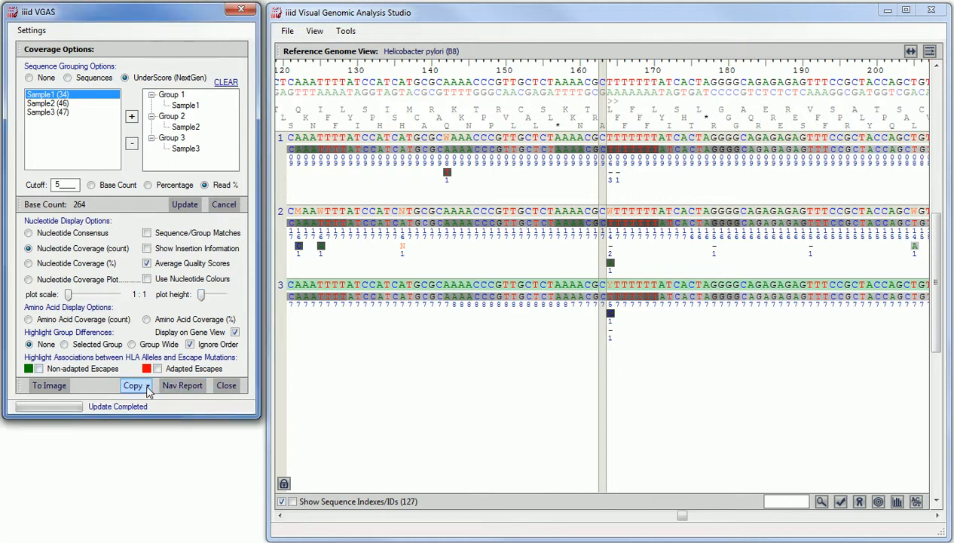
mouse_move(173, 401)
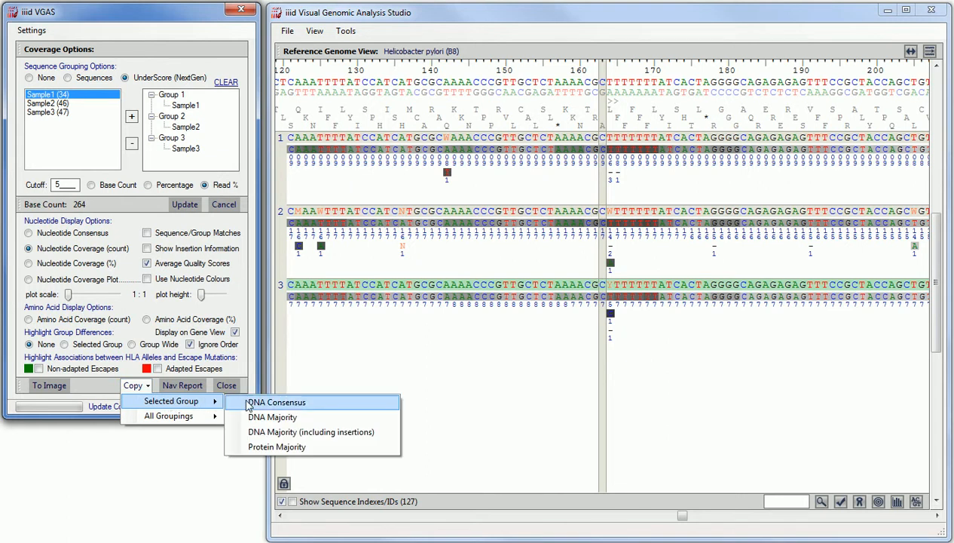
mouse_move(206, 418)
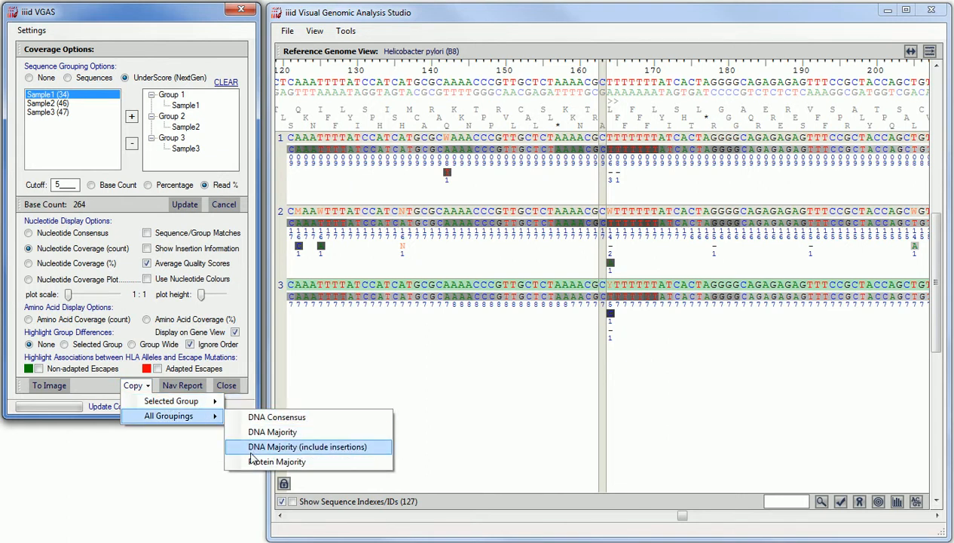
- Display the Nucleotide Coverage Plot in nucleotide colours and set its plot scale to 1 : 6
click(91, 280)
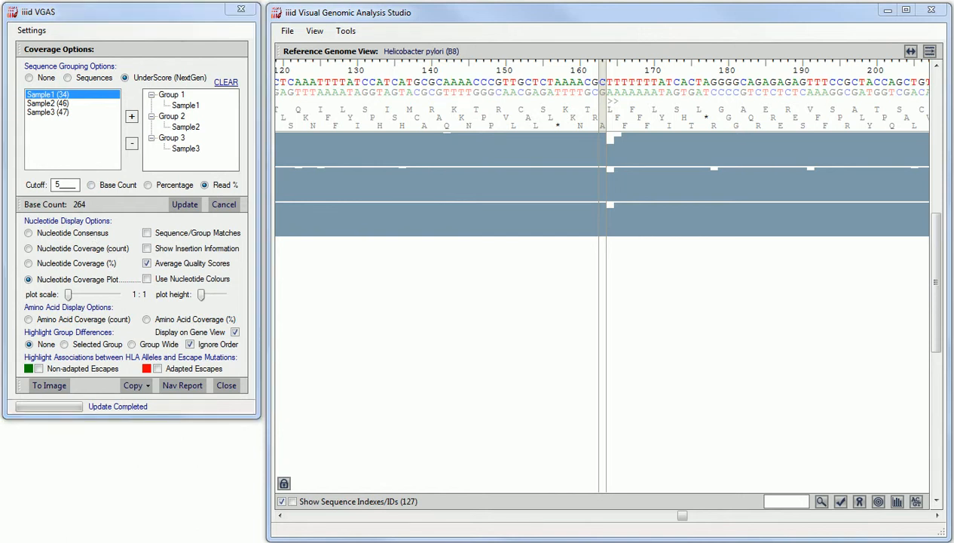
click(147, 278)
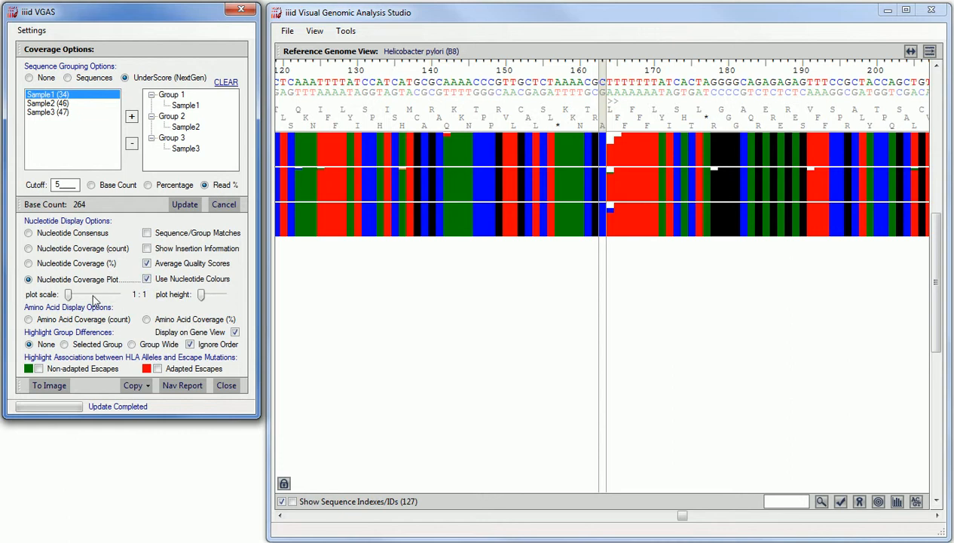
drag(69, 295, 89, 296)
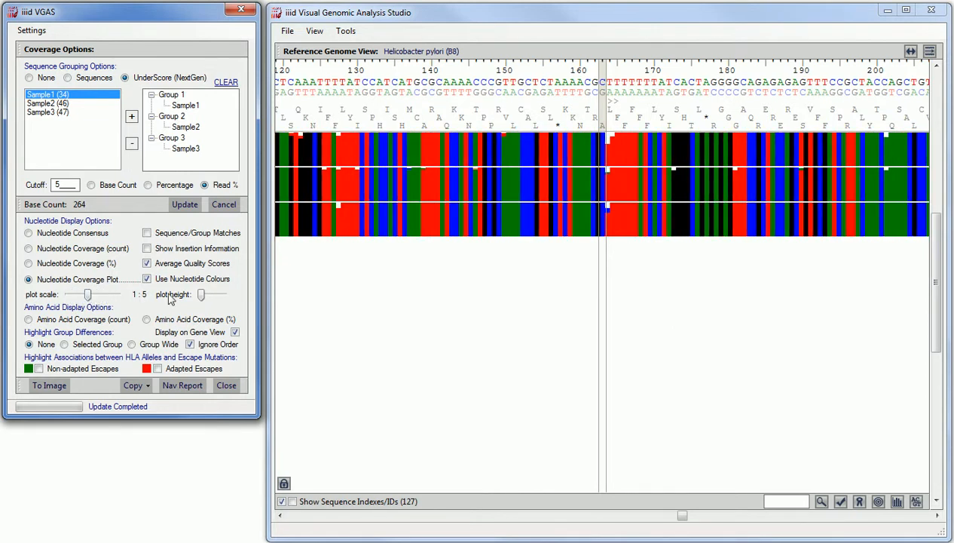
mouse_move(201, 295)
mouse_down()
mouse_move(219, 298)
mouse_move(201, 297)
mouse_up()
mouse_move(88, 295)
mouse_down()
mouse_move(118, 298)
mouse_move(94, 298)
mouse_up()
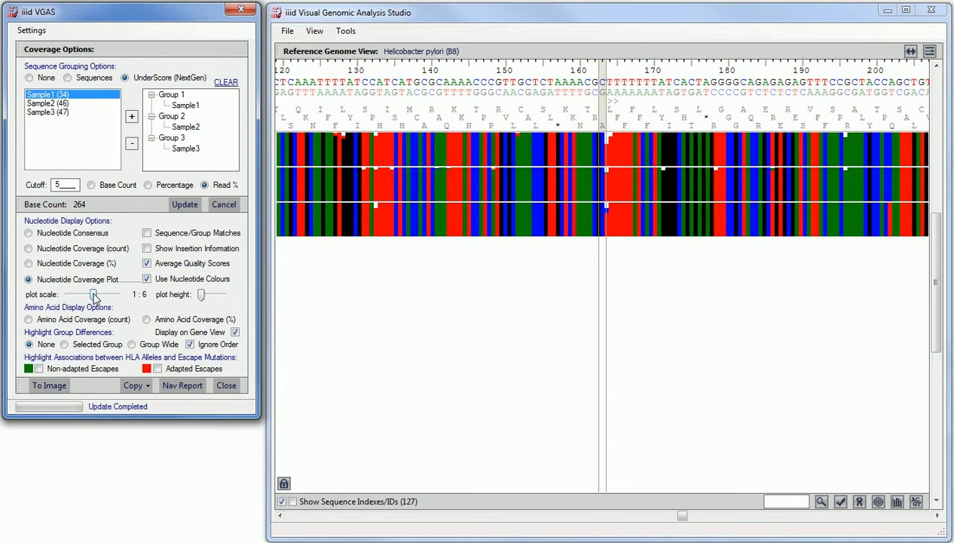
- Jump to several positions from the coverage plot and inspect the groups' base details, ending around base 99
click(403, 262)
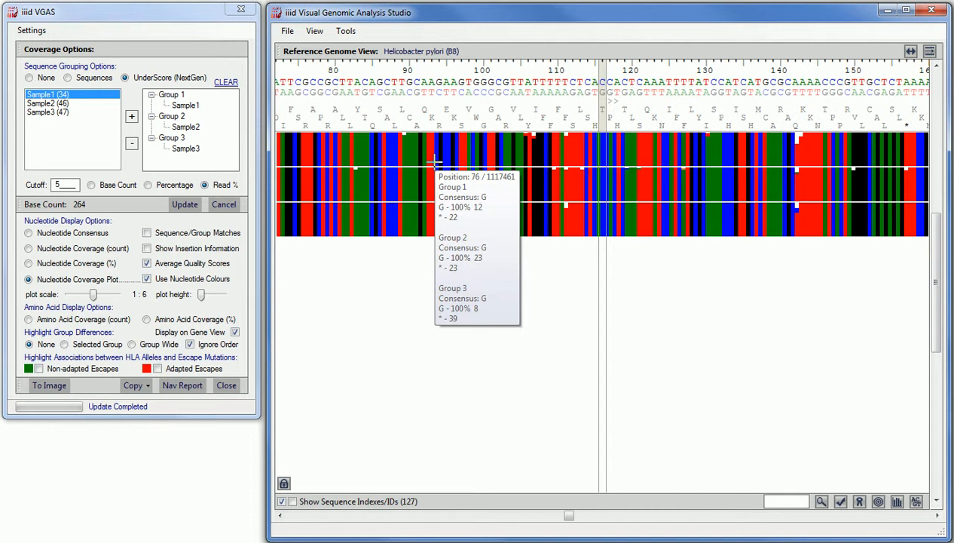
click(360, 157)
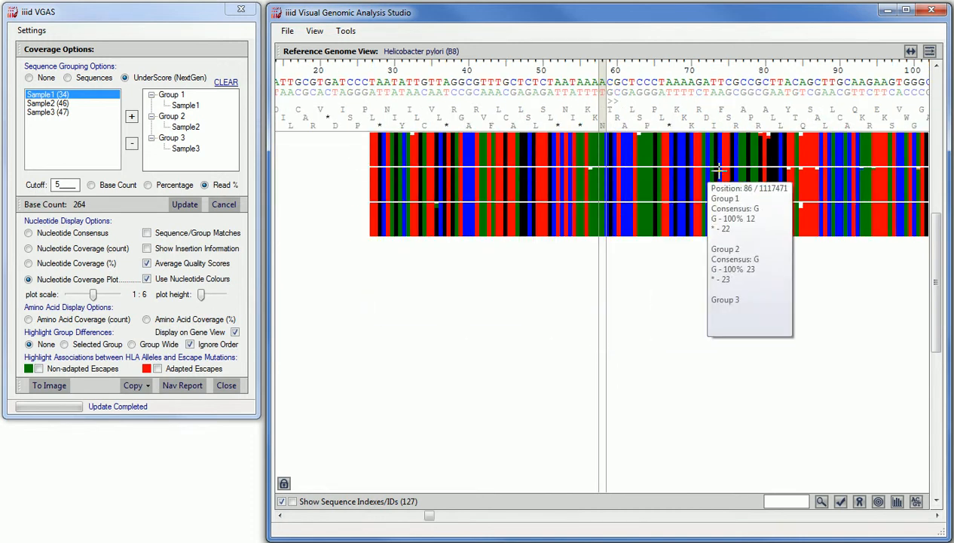
click(764, 156)
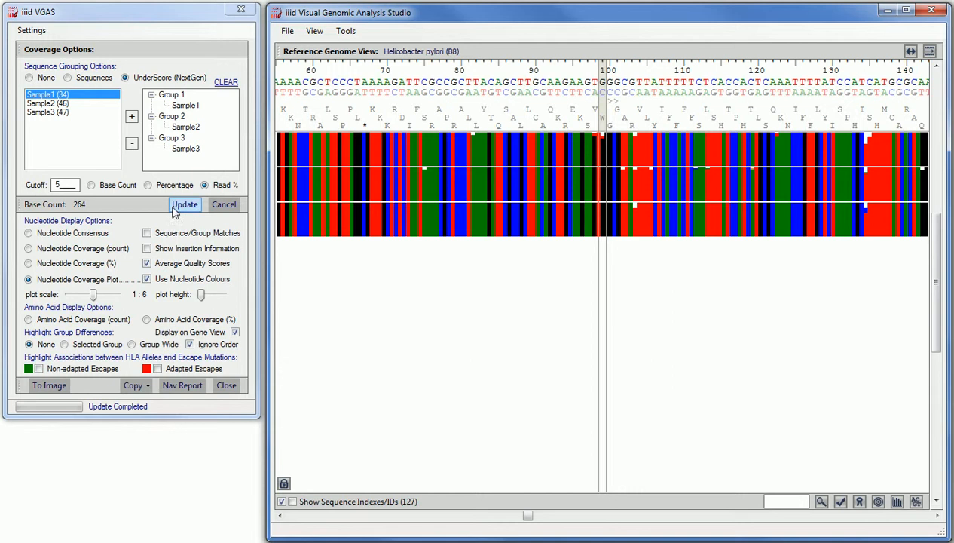
- Switch the coverage cutoff of 5 to a percentage and update the coverage plot
click(147, 185)
click(178, 203)
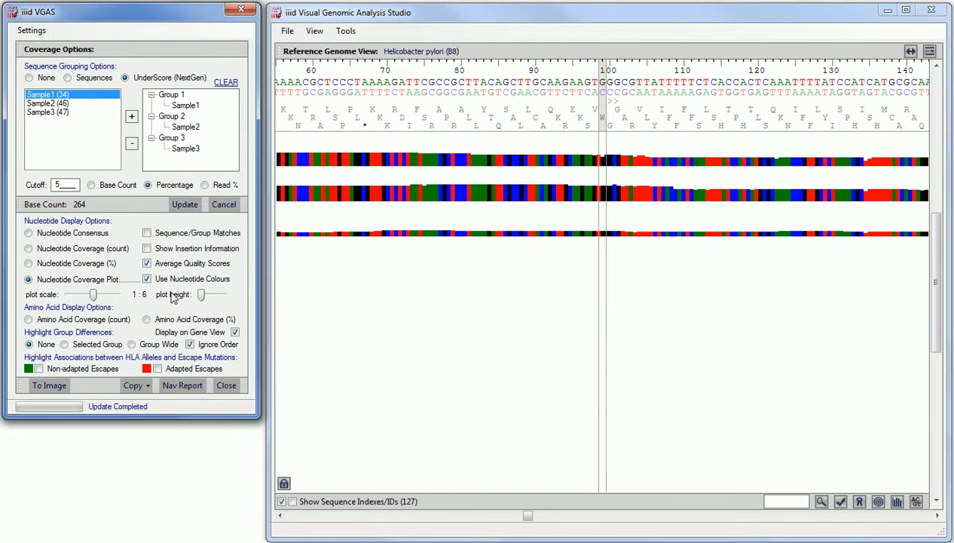
- Increase the height of the coverage plots and set their plot scale to 1 : 11
drag(93, 295, 107, 296)
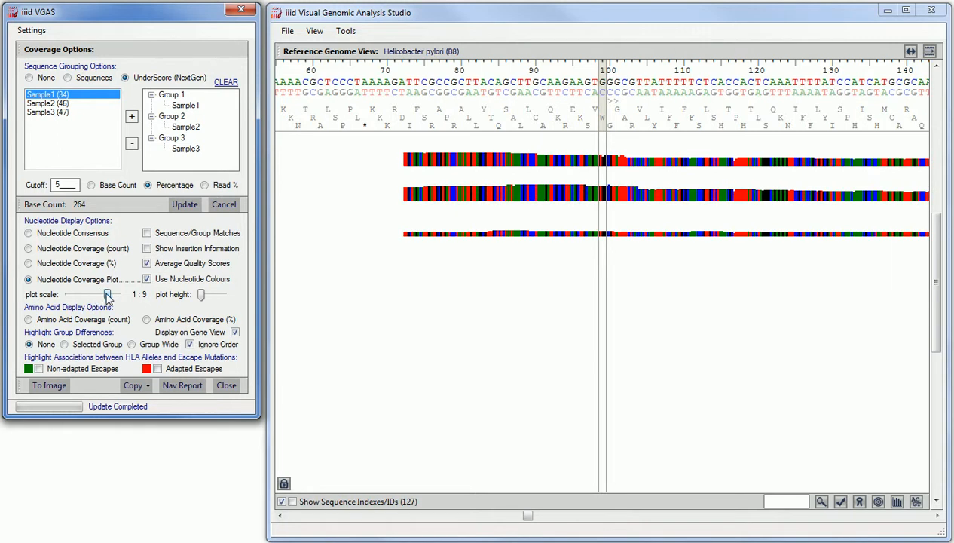
drag(203, 299, 213, 298)
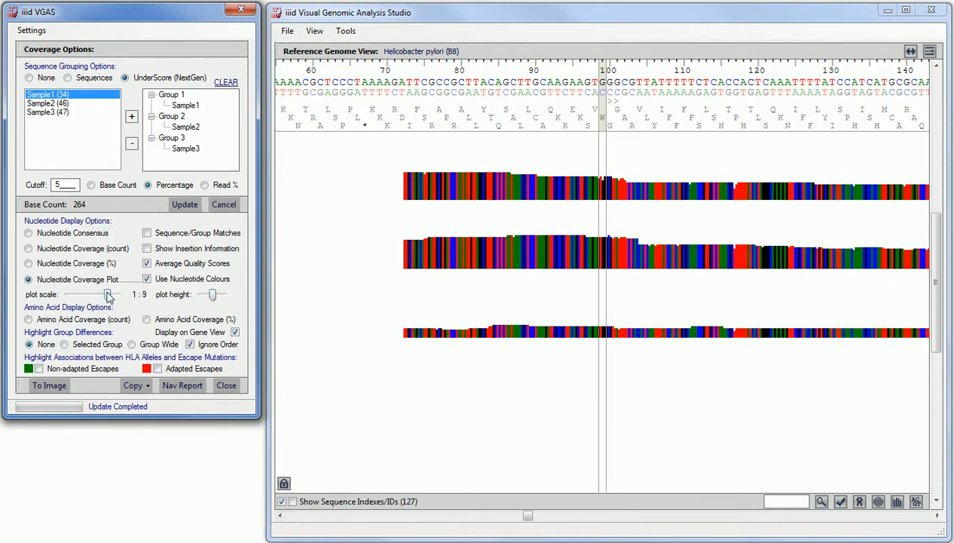
drag(109, 296, 119, 298)
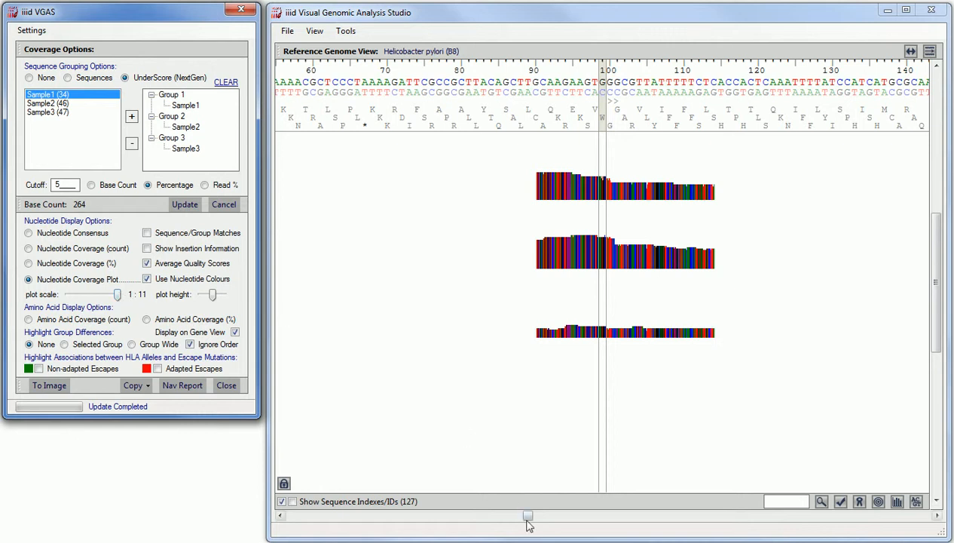
- Turn off nucleotide colours in the coverage plot and switch the cutoff type to Base Count
click(161, 284)
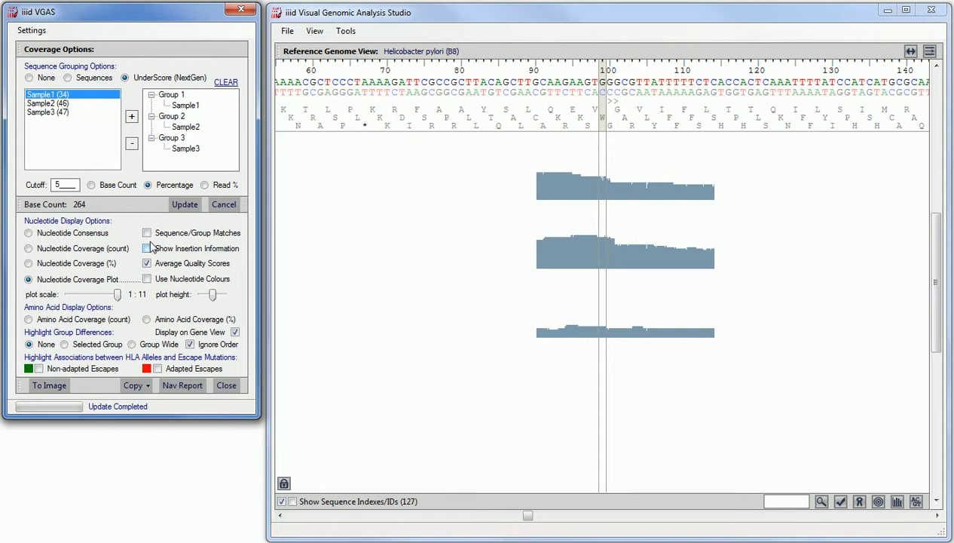
click(108, 186)
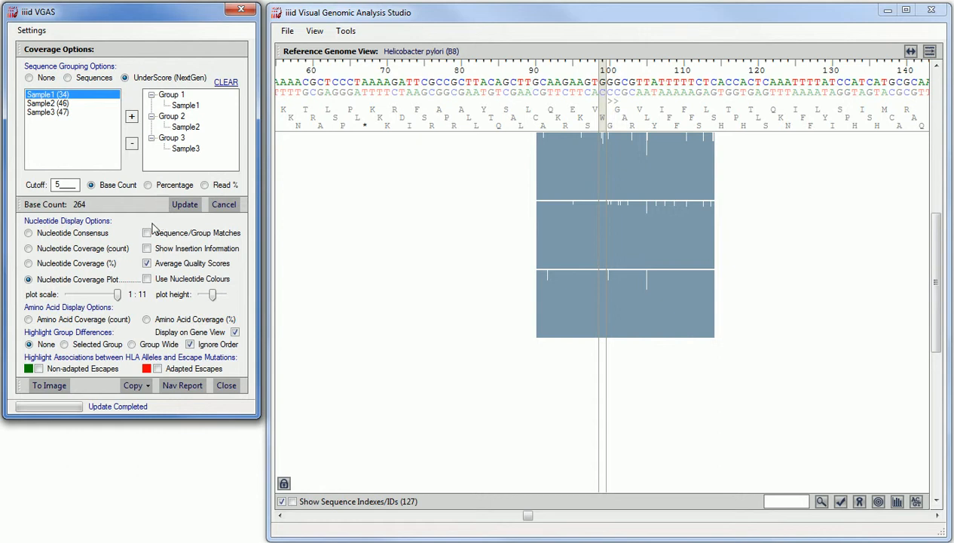
- Set up the image export without the feature wide map, ending at nucleotide 200 with a base width of 18
click(59, 388)
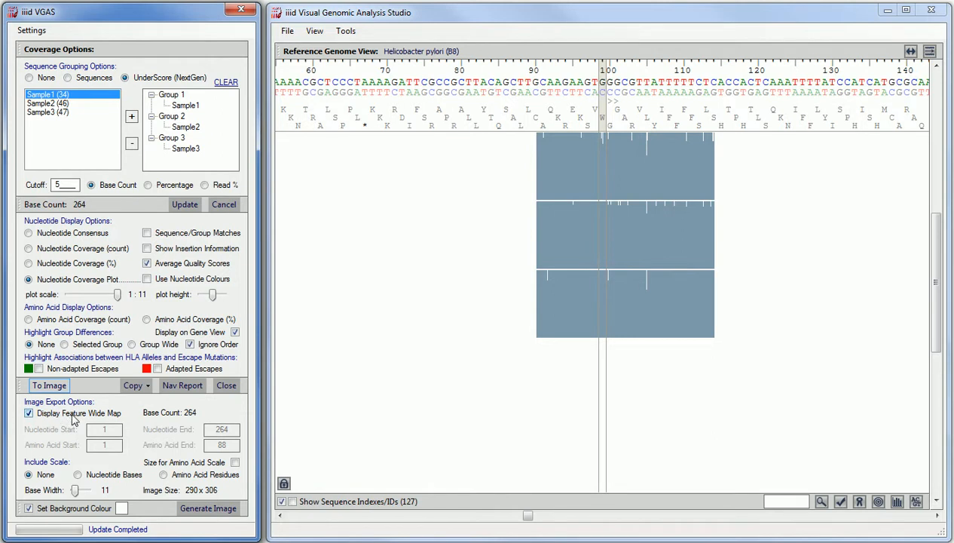
click(91, 415)
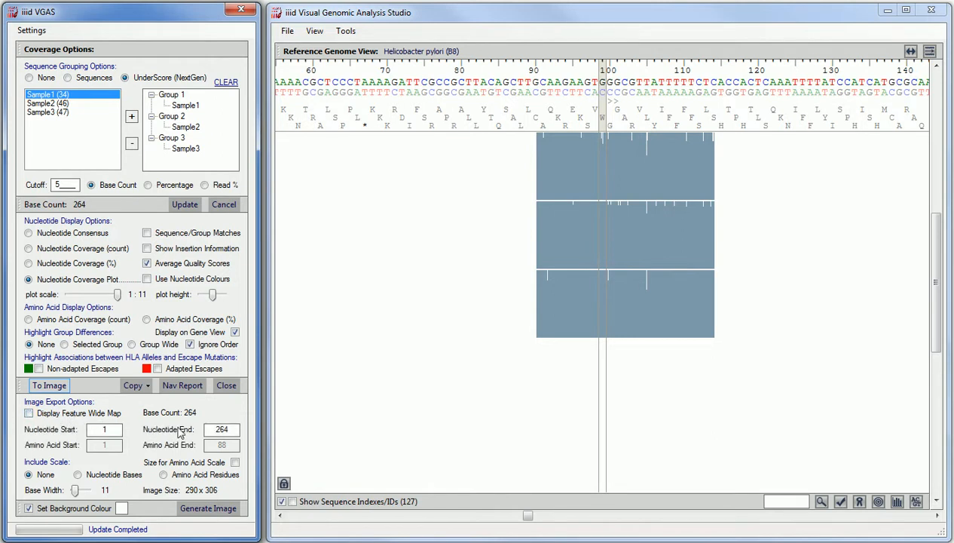
drag(227, 428, 218, 428)
text(200)
drag(75, 490, 81, 490)
- Look at the background colour setting and its colour choices for the exported image, keeping the current colour
click(29, 508)
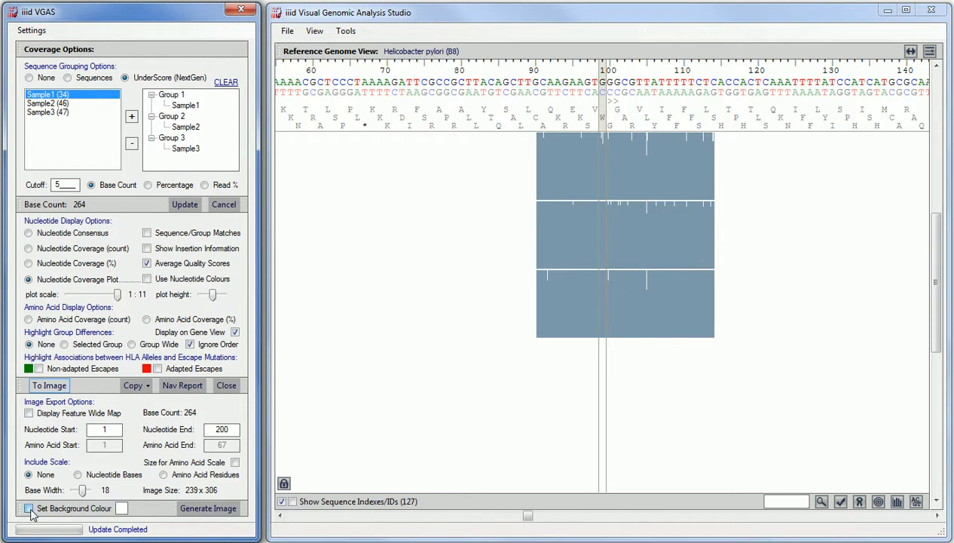
click(122, 509)
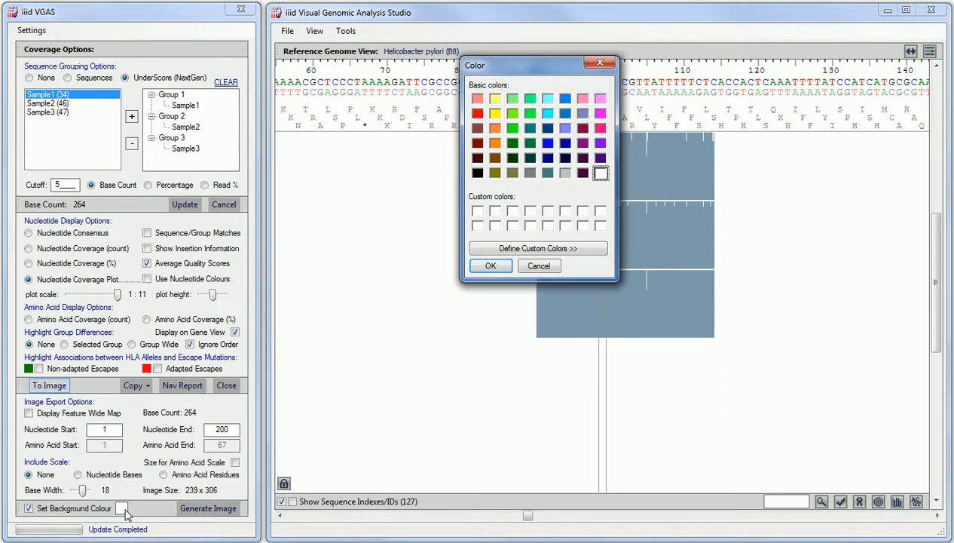
click(538, 267)
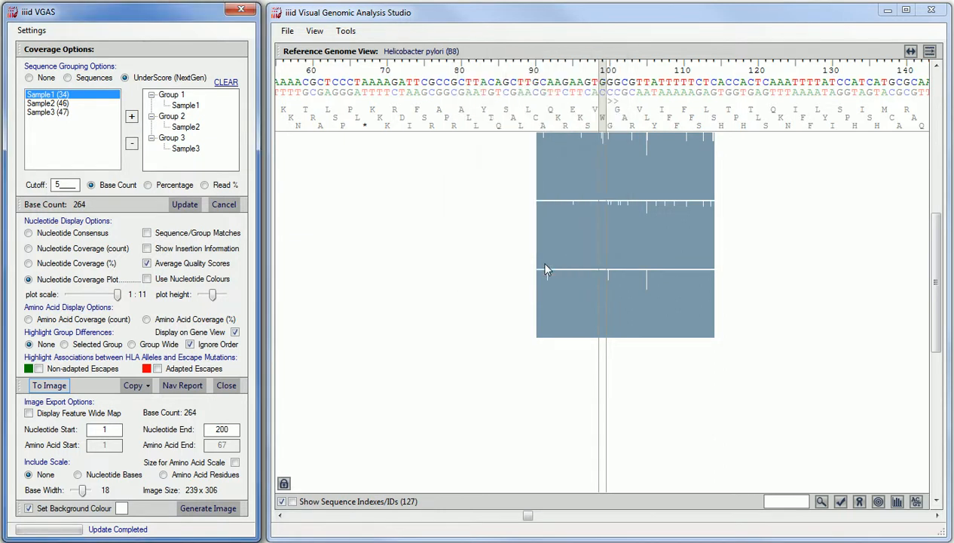